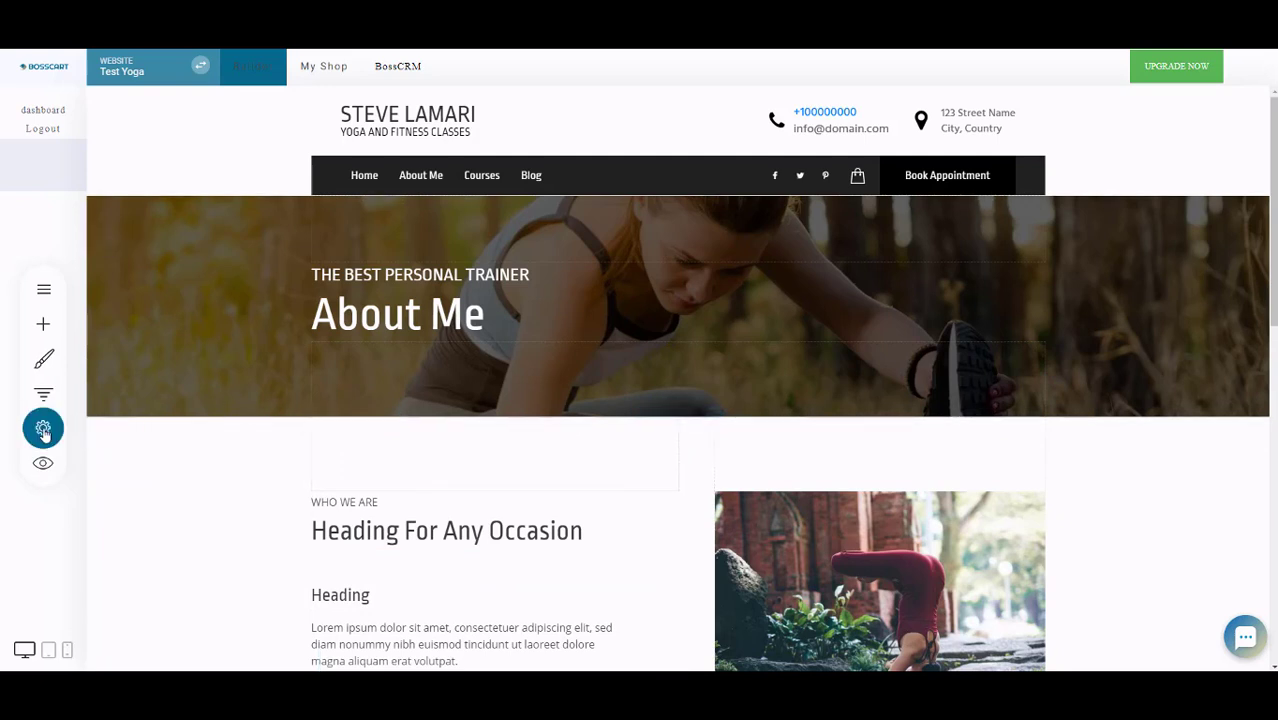
Step: Open the website's Custom Code settings and look over the Global Custom Code and Page Only Code sections
click(43, 430)
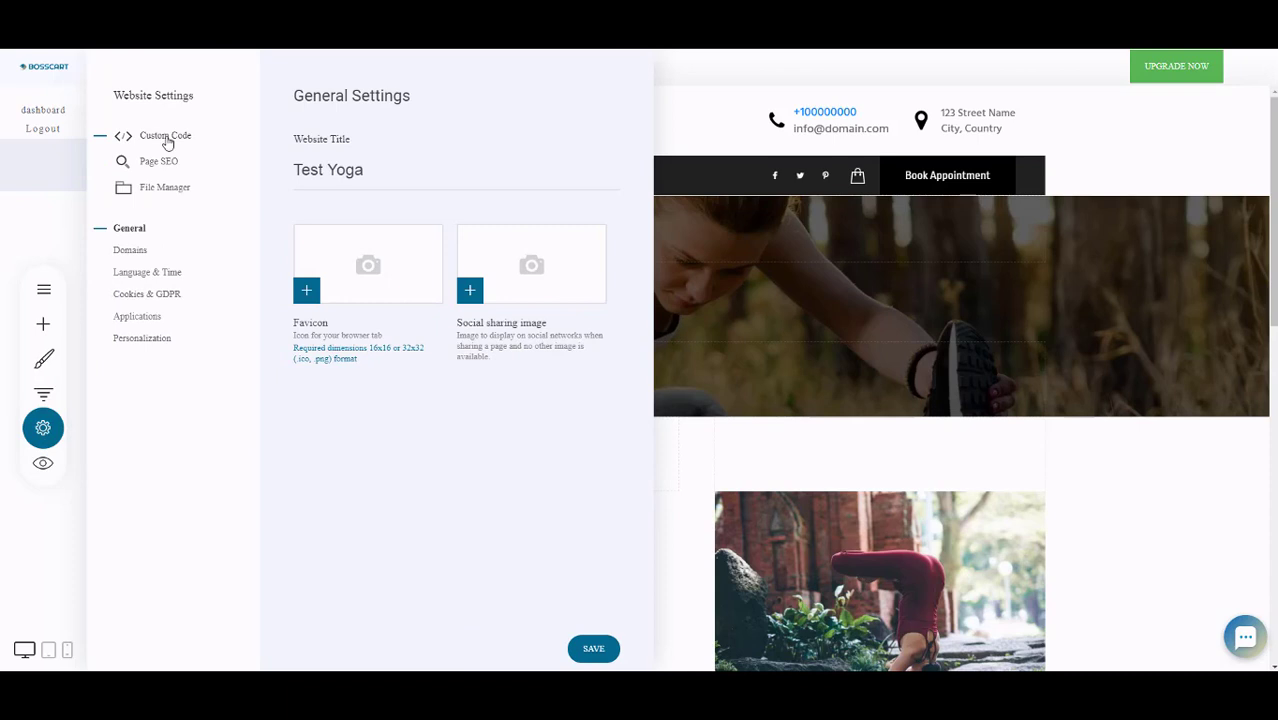
click(166, 137)
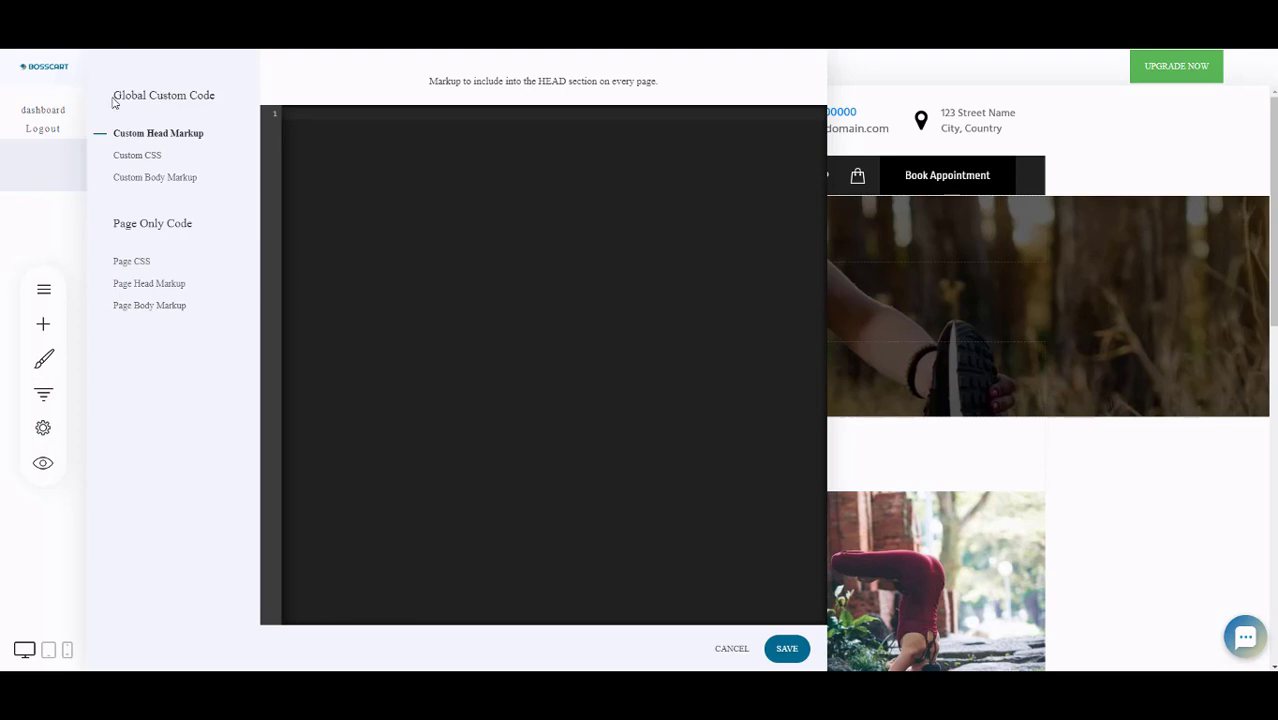
triple_click(211, 105)
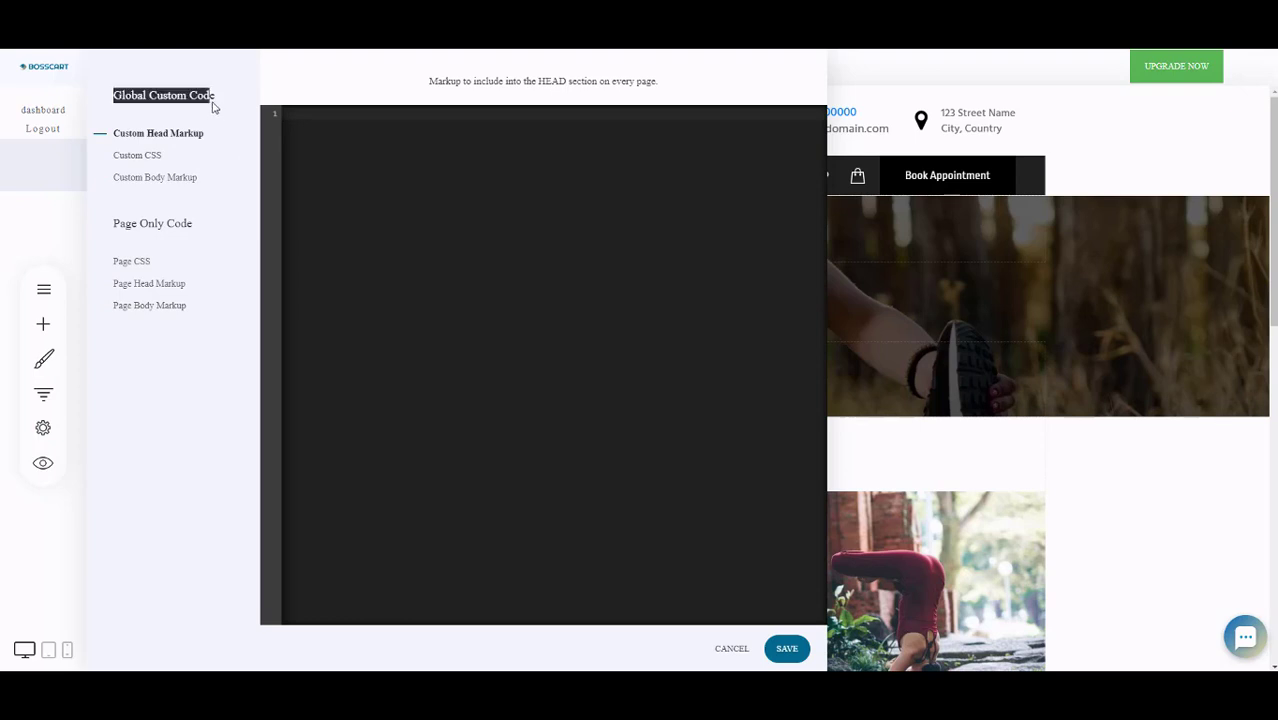
drag(114, 226, 205, 228)
click(130, 233)
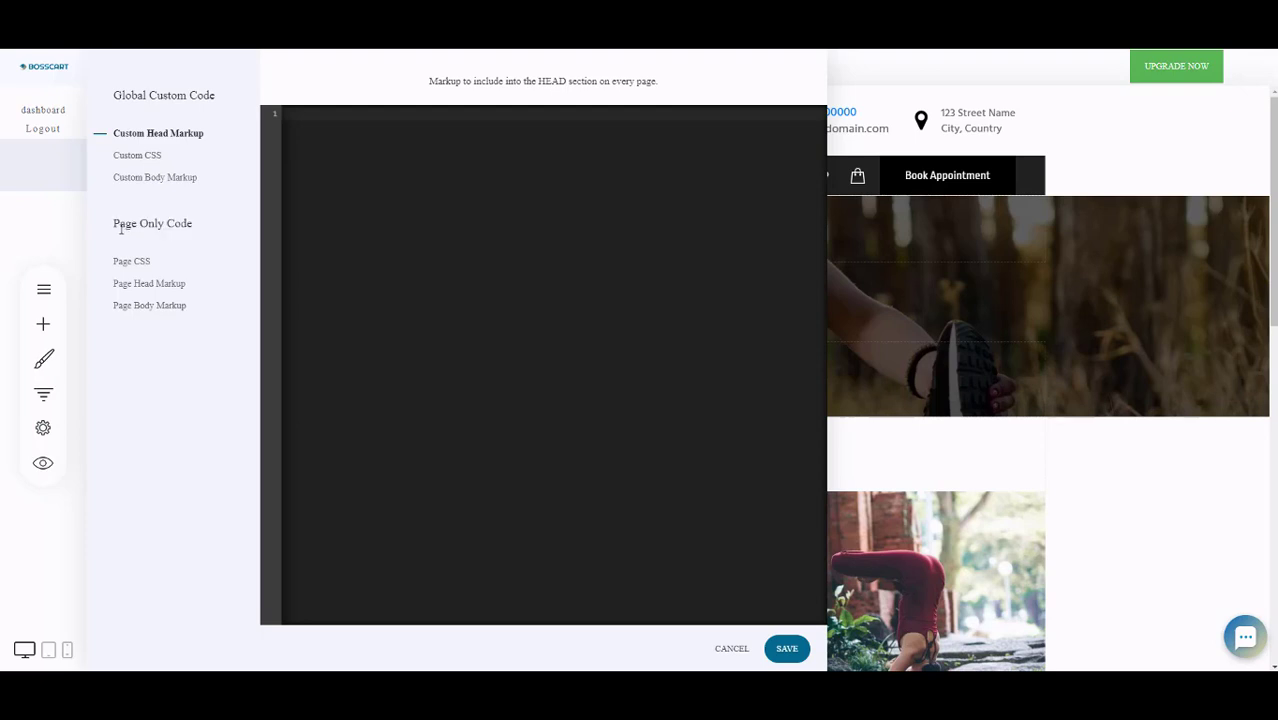
drag(120, 229, 198, 233)
click(198, 233)
Step: View the page-only body and head markup editors, and return to the global Custom Head Markup editor
click(148, 307)
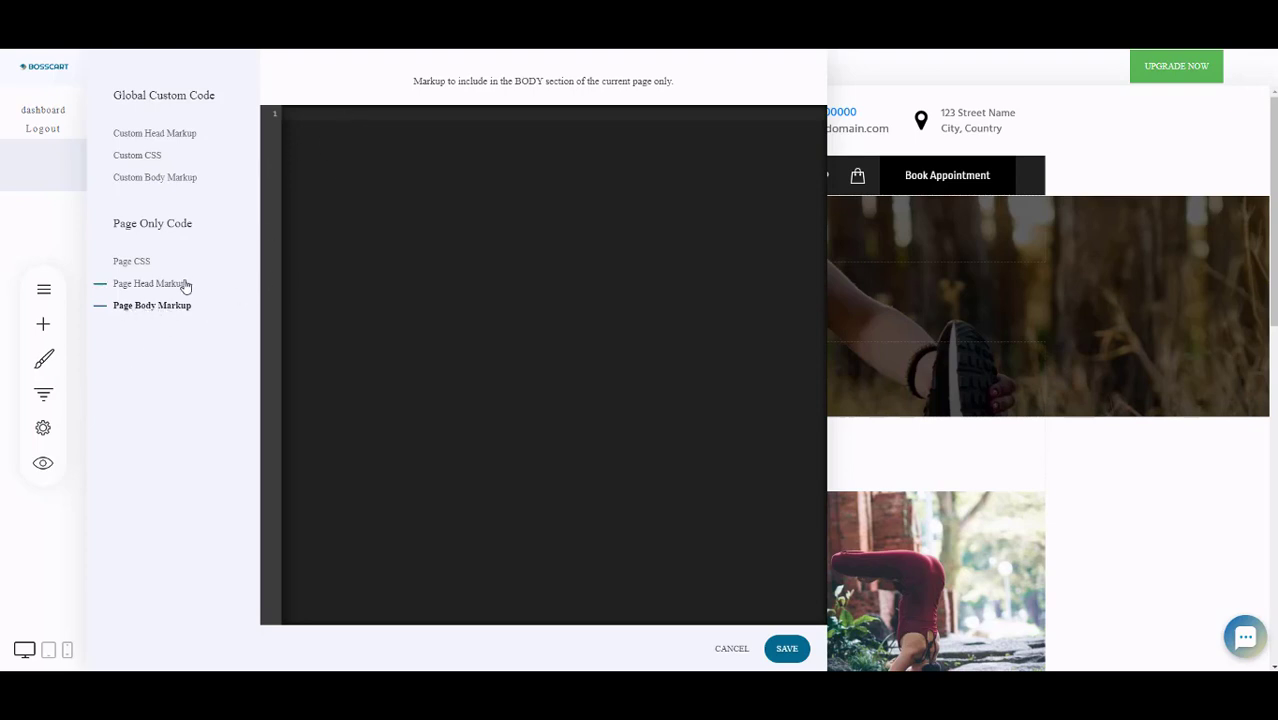
click(150, 284)
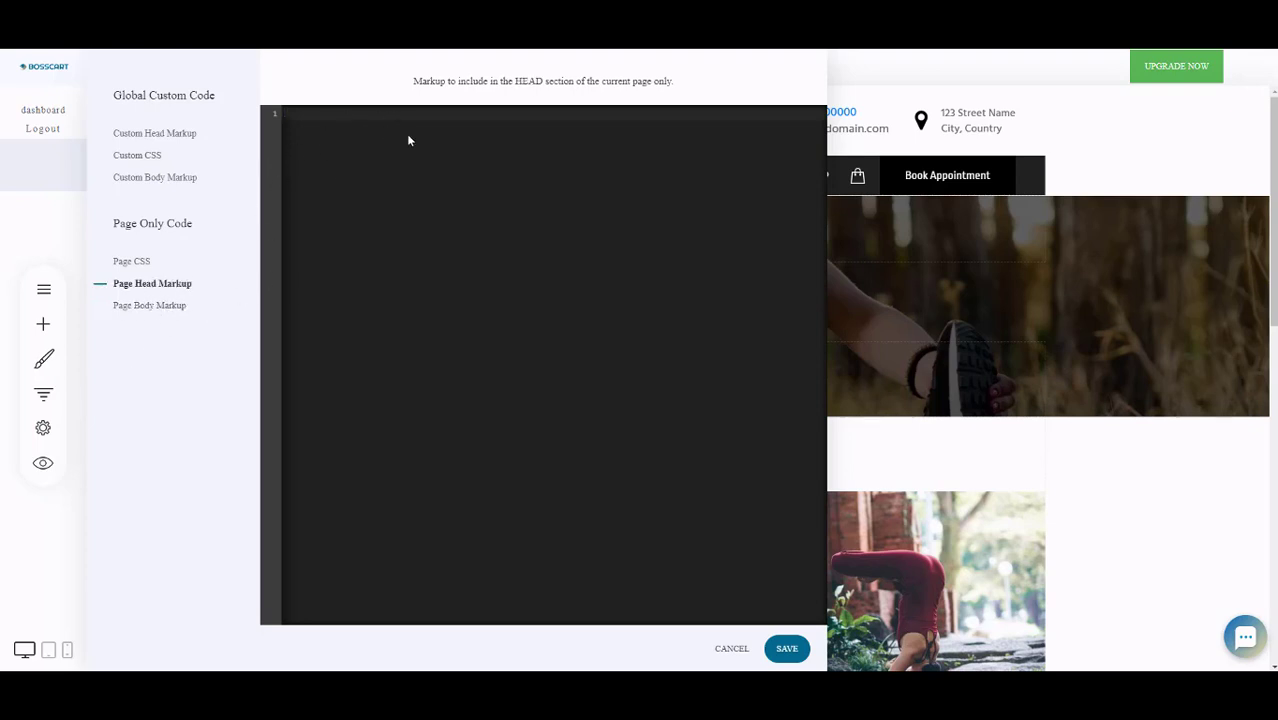
click(166, 140)
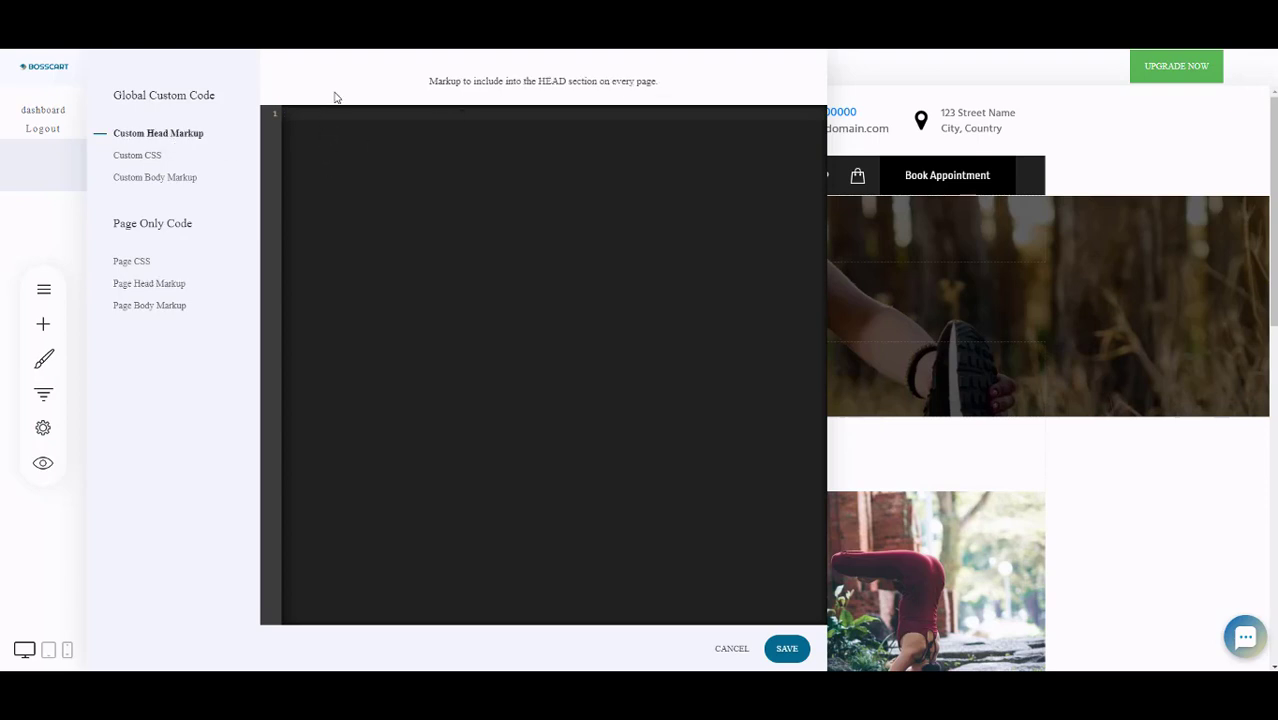
click(298, 115)
Step: Switch to the JivoChat website and look over its communication channels and the agent app preview on the home page
click(400, 14)
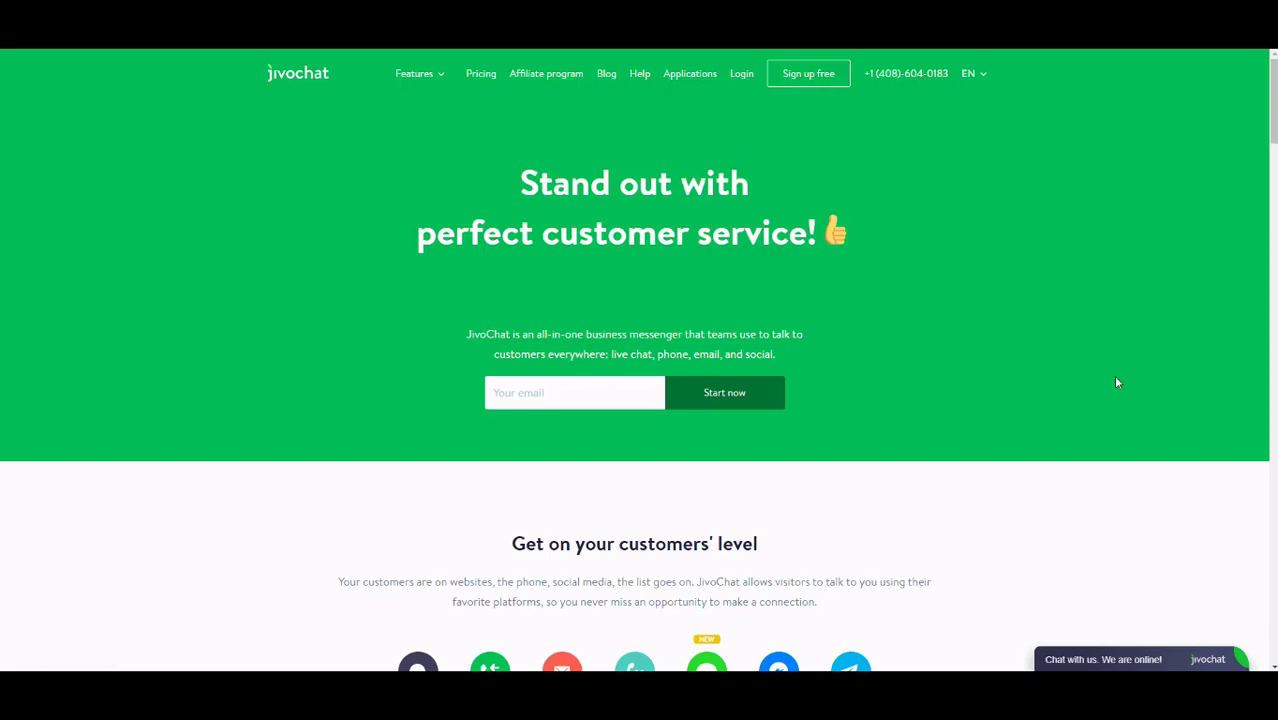
drag(1272, 88, 1274, 112)
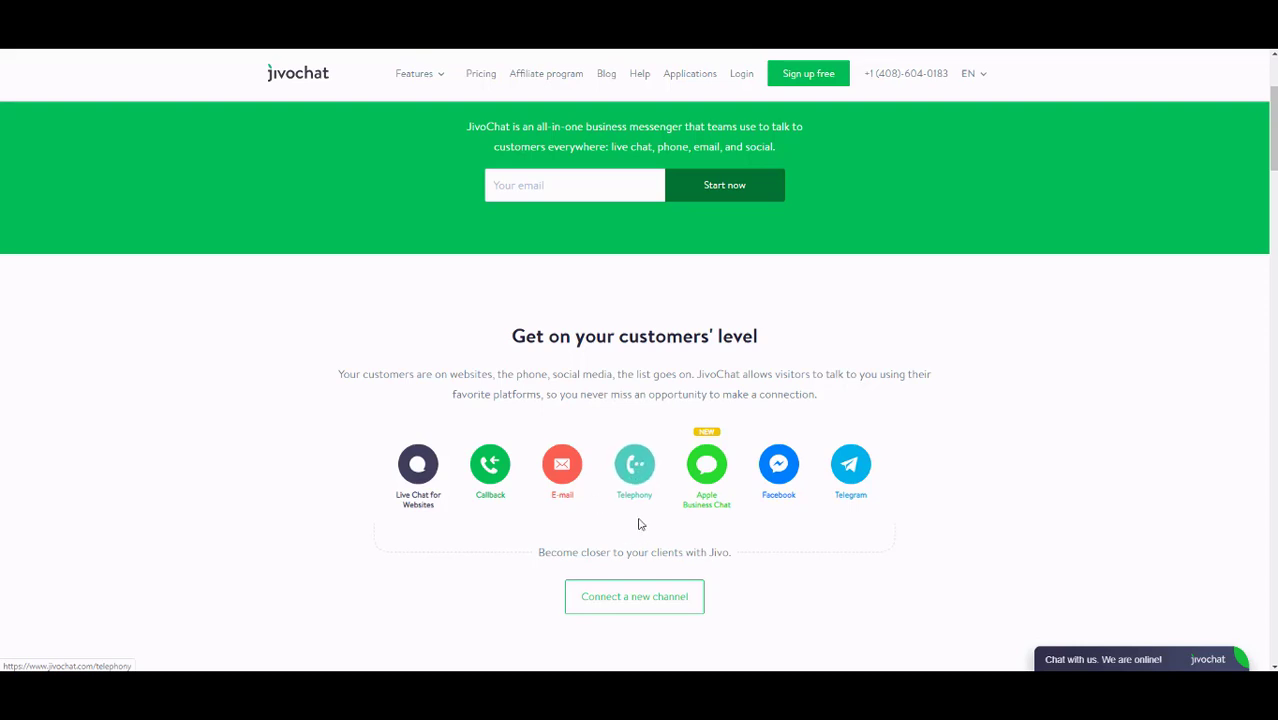
drag(617, 500, 648, 493)
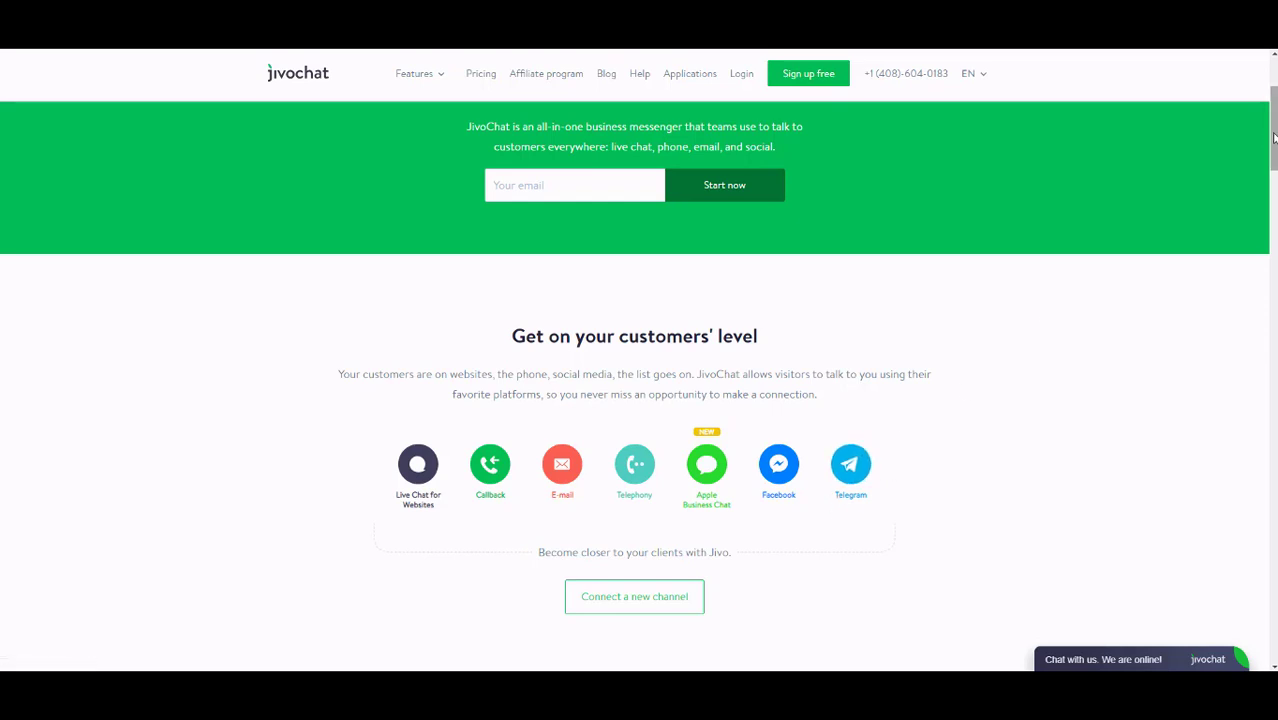
drag(1275, 138, 1275, 215)
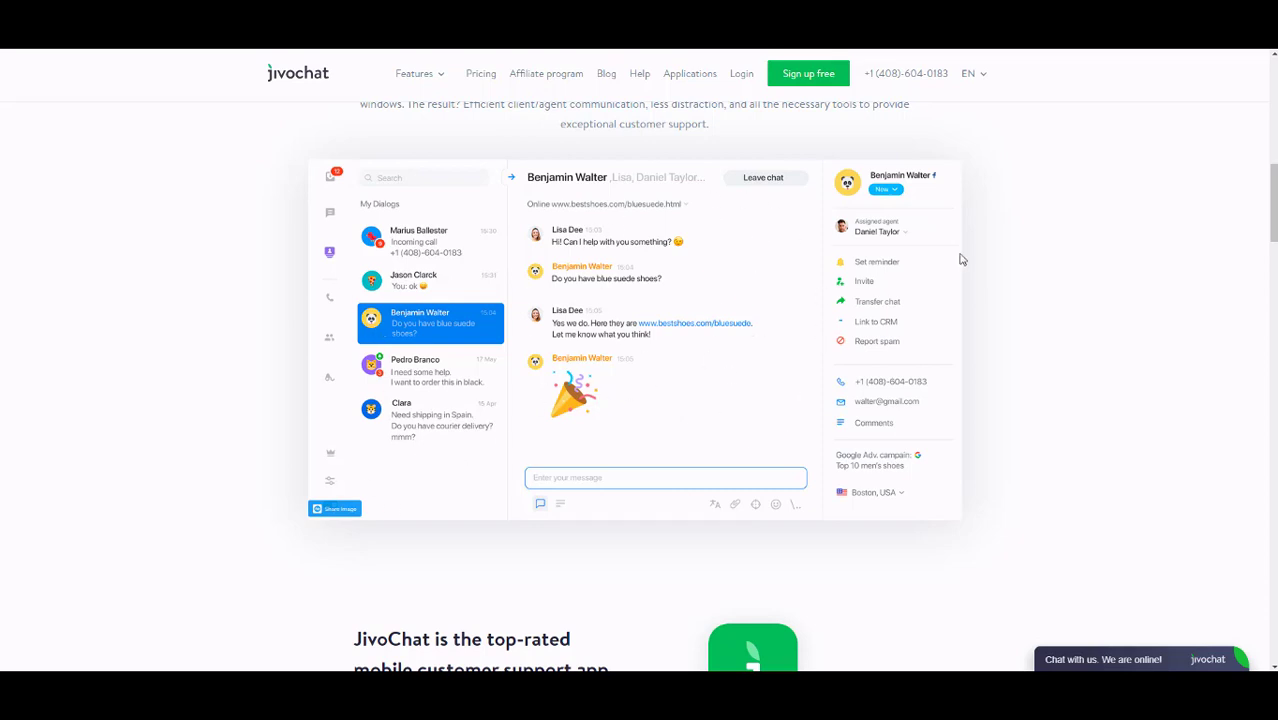
Step: Open the JivoChat pricing page and examine the Basic version's agent limit, agent apps and chat history storage
drag(1270, 200, 1266, 100)
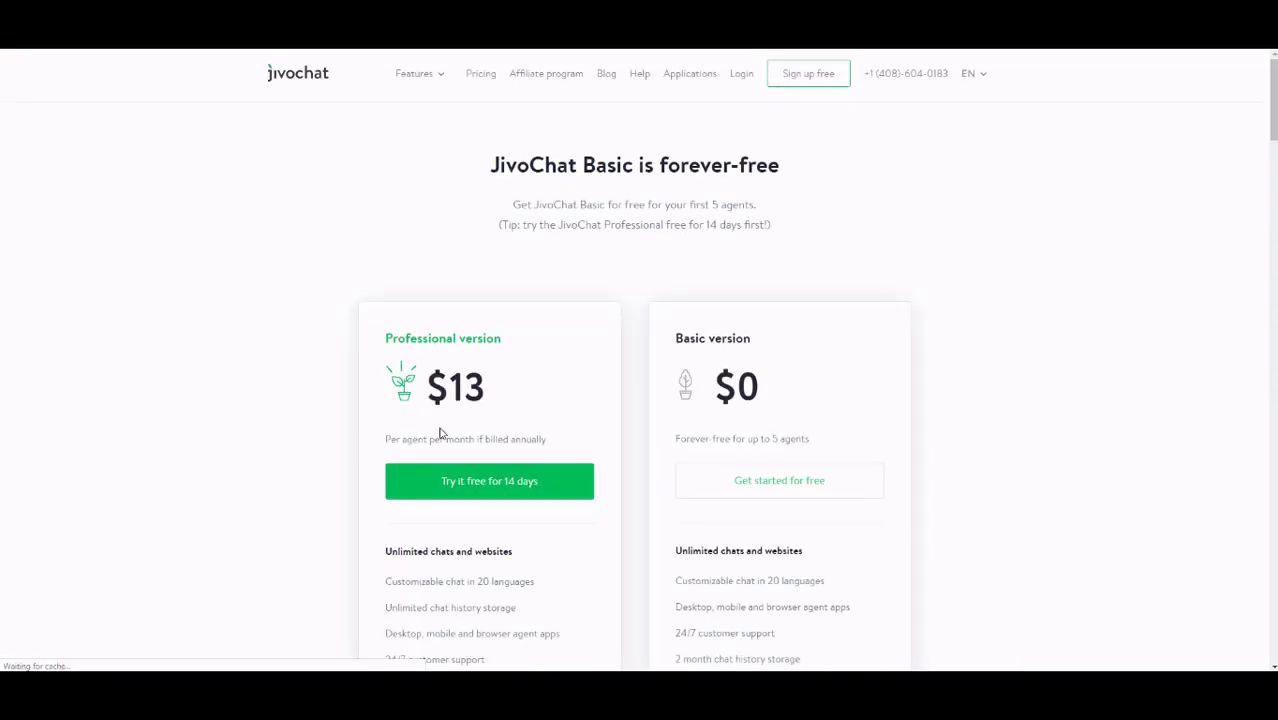
scroll(613, 357, down, 2)
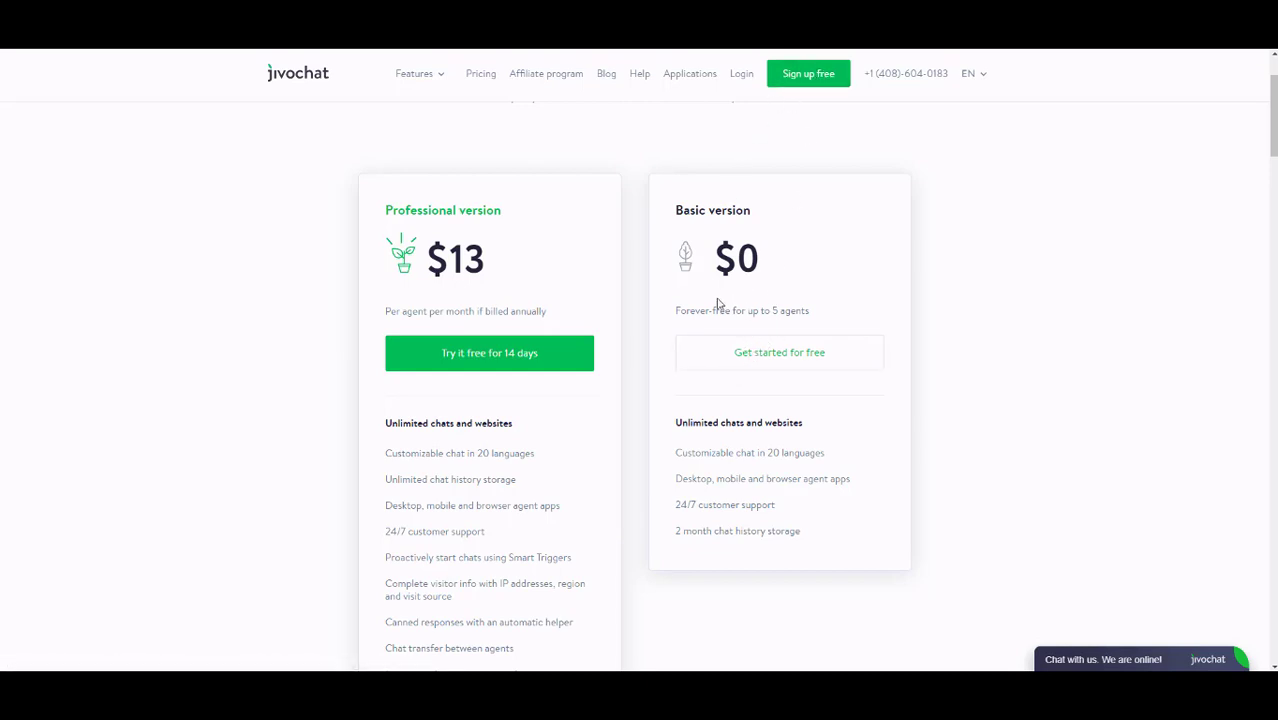
drag(669, 314, 830, 297)
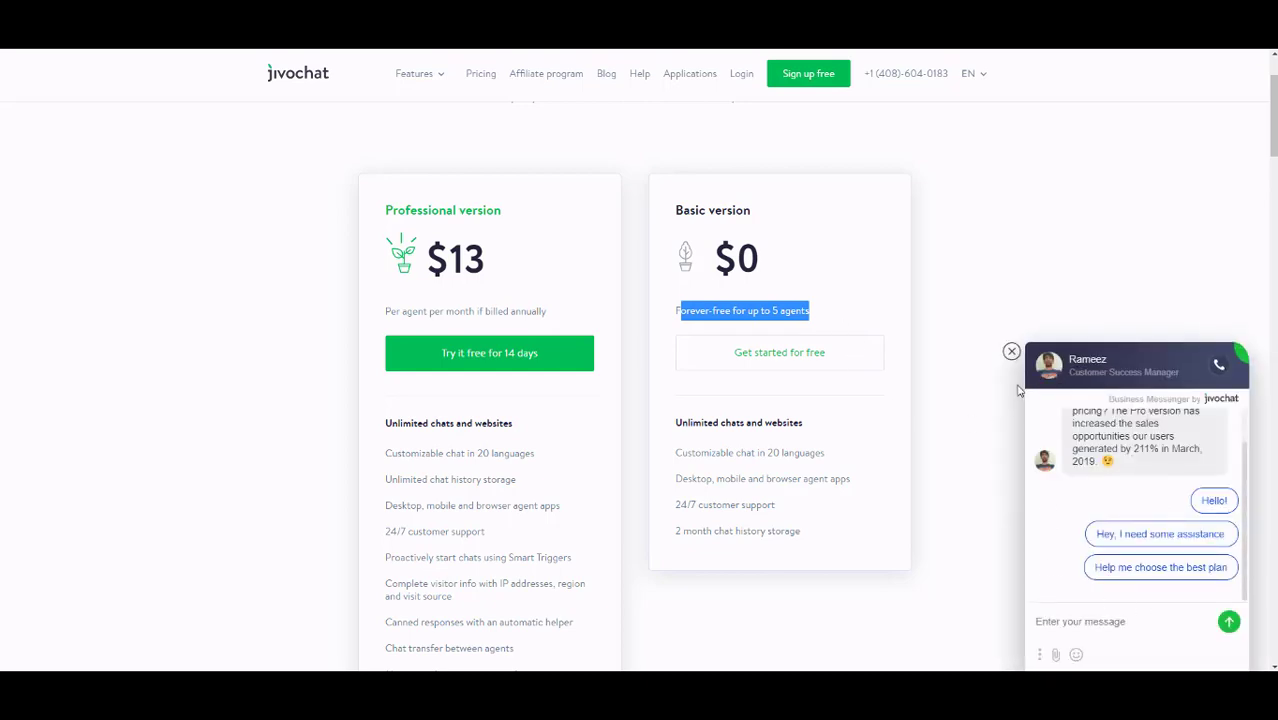
click(1011, 351)
click(771, 320)
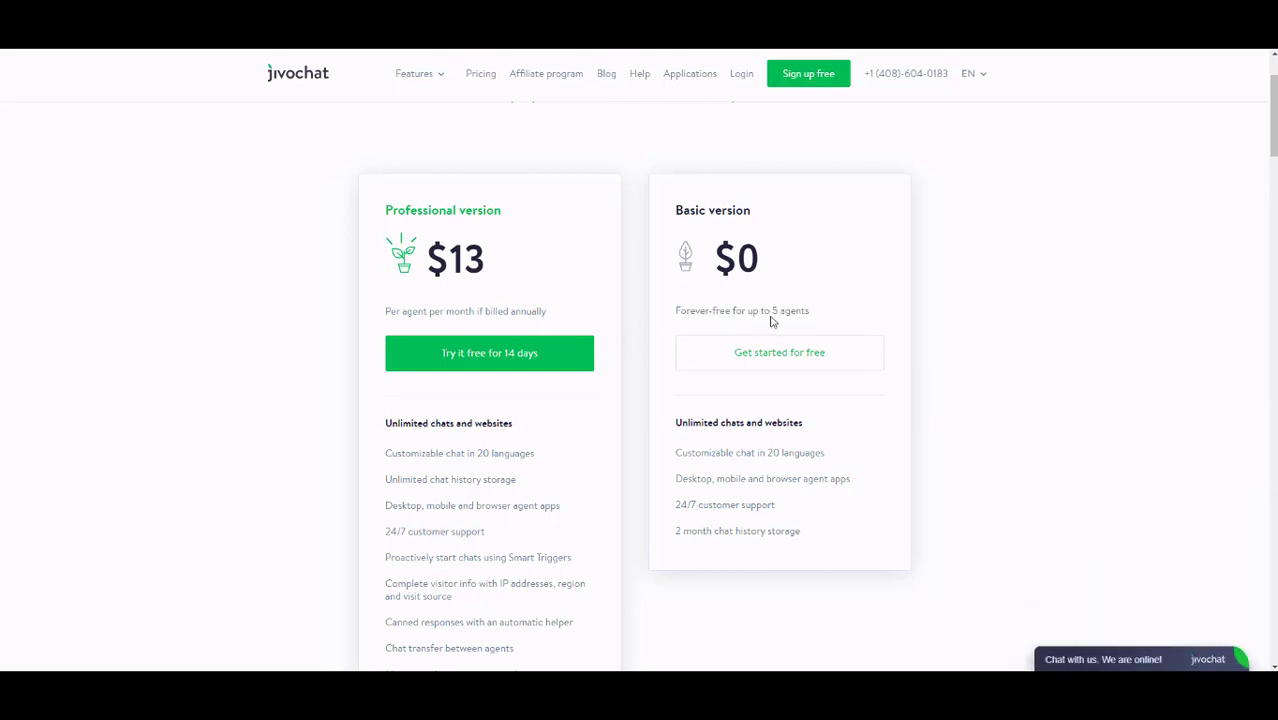
drag(806, 311, 712, 307)
double_click(750, 310)
drag(660, 431, 846, 440)
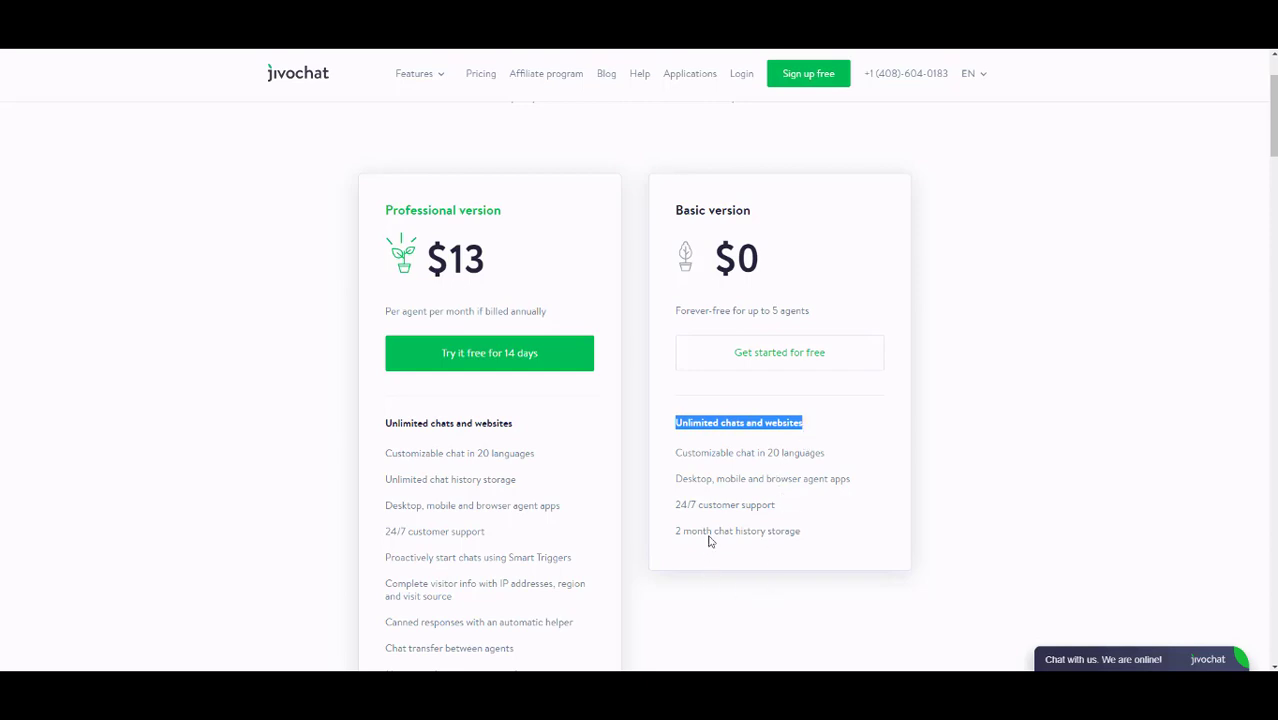
drag(677, 481, 859, 479)
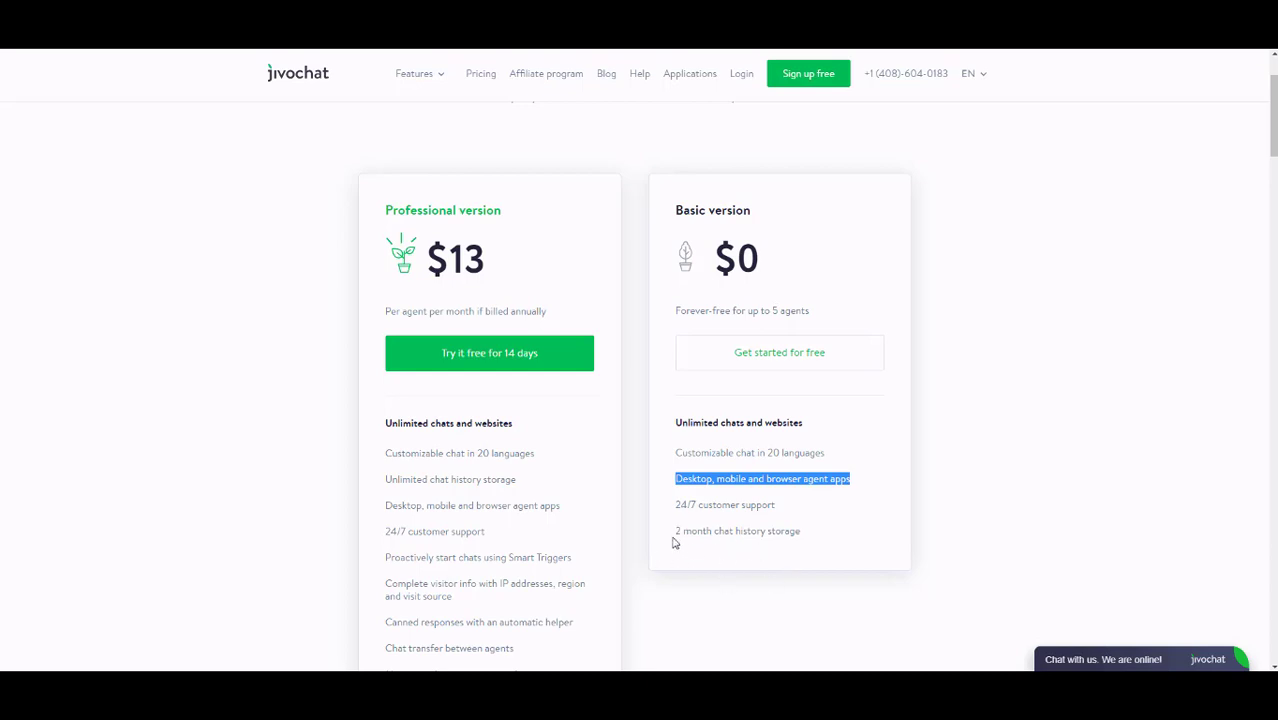
drag(677, 537, 806, 542)
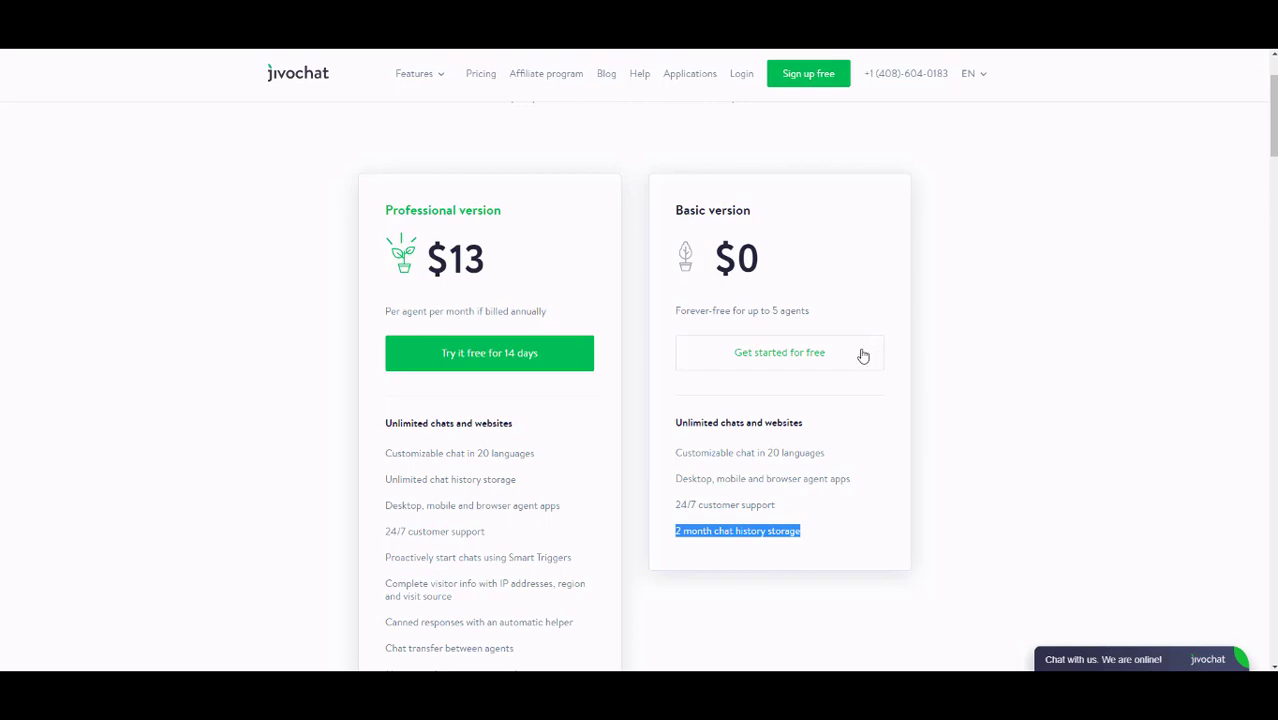
Step: Check the Basic version's price and language support, and read through the rest of the pricing page
mouse_move(1268, 112)
mouse_down()
mouse_move(1271, 137)
mouse_move(1265, 104)
mouse_up()
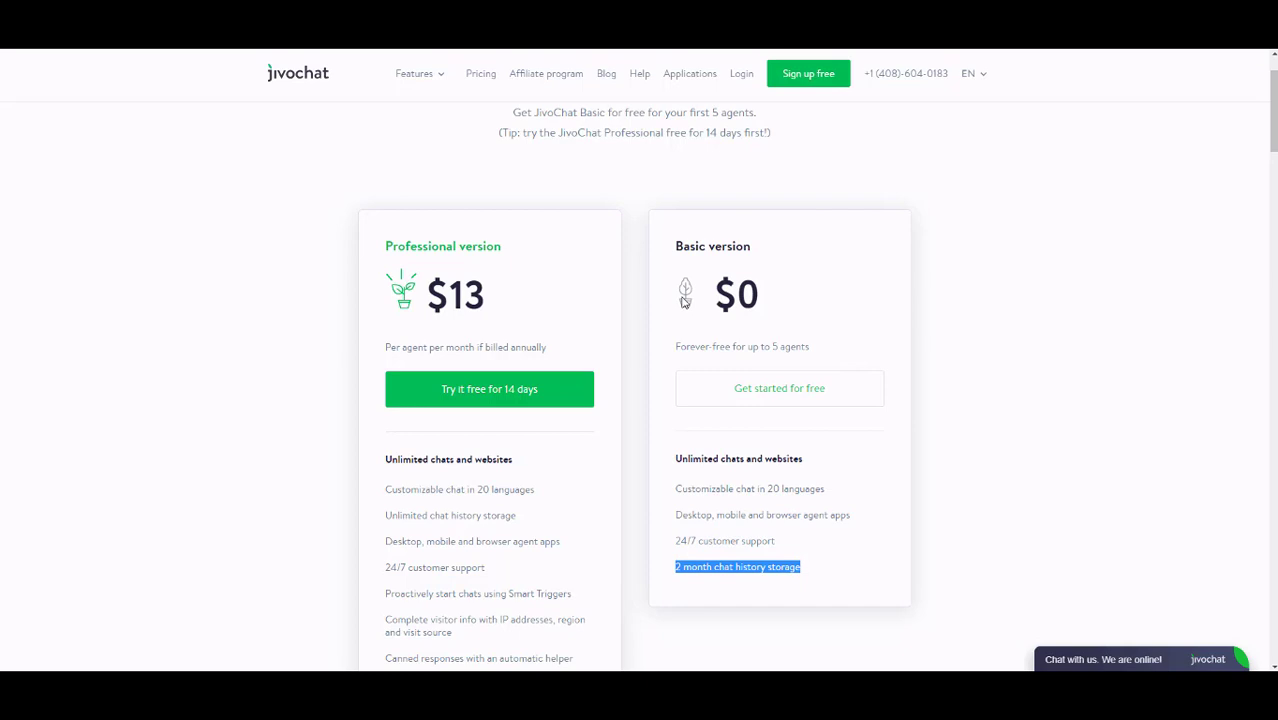
drag(676, 298, 722, 296)
click(757, 292)
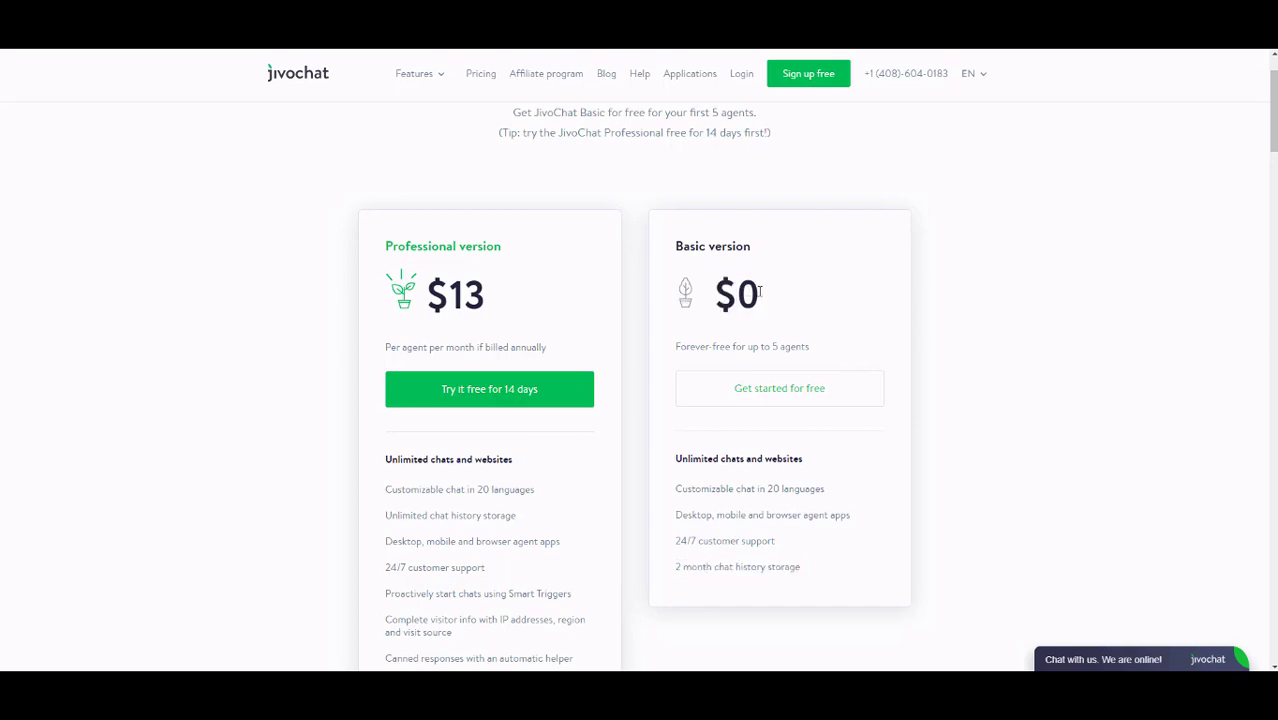
drag(677, 498, 883, 499)
click(845, 512)
drag(1270, 118, 1252, 537)
scroll(1260, 283, down, 1)
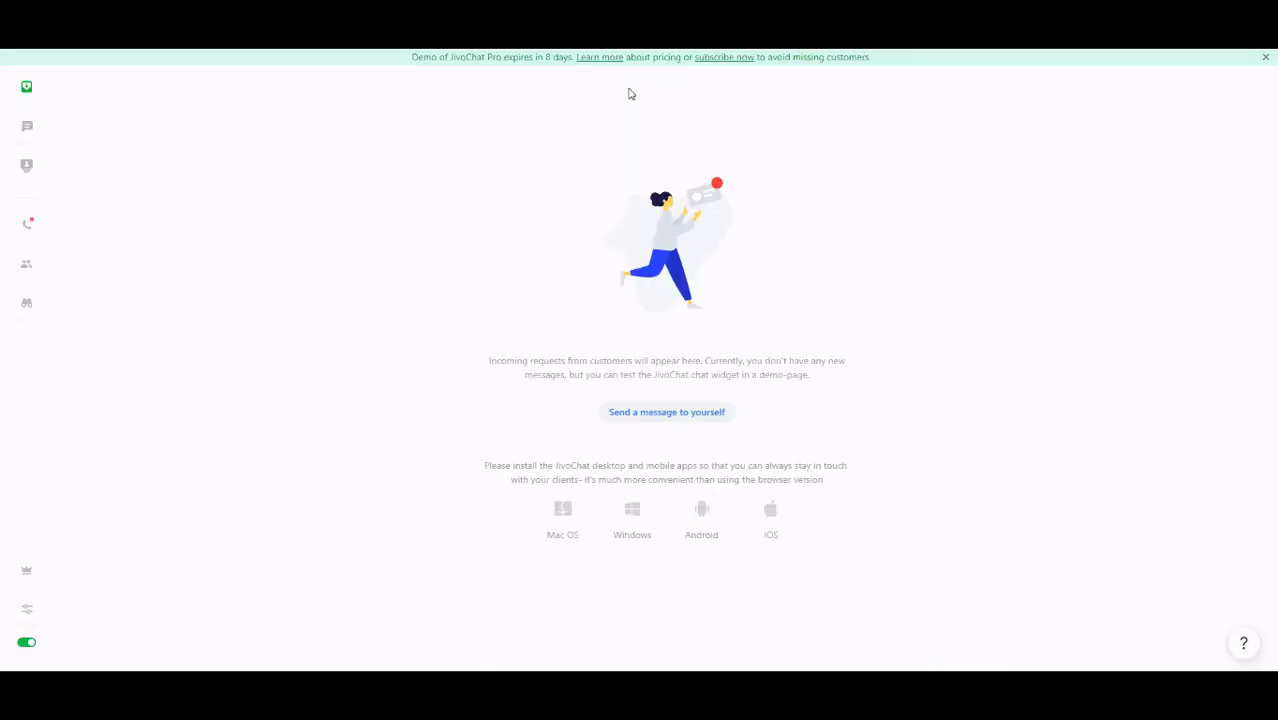
Step: In the JivoChat app, dismiss the demo banner and start adding a website as a new Live Chat channel
click(1266, 58)
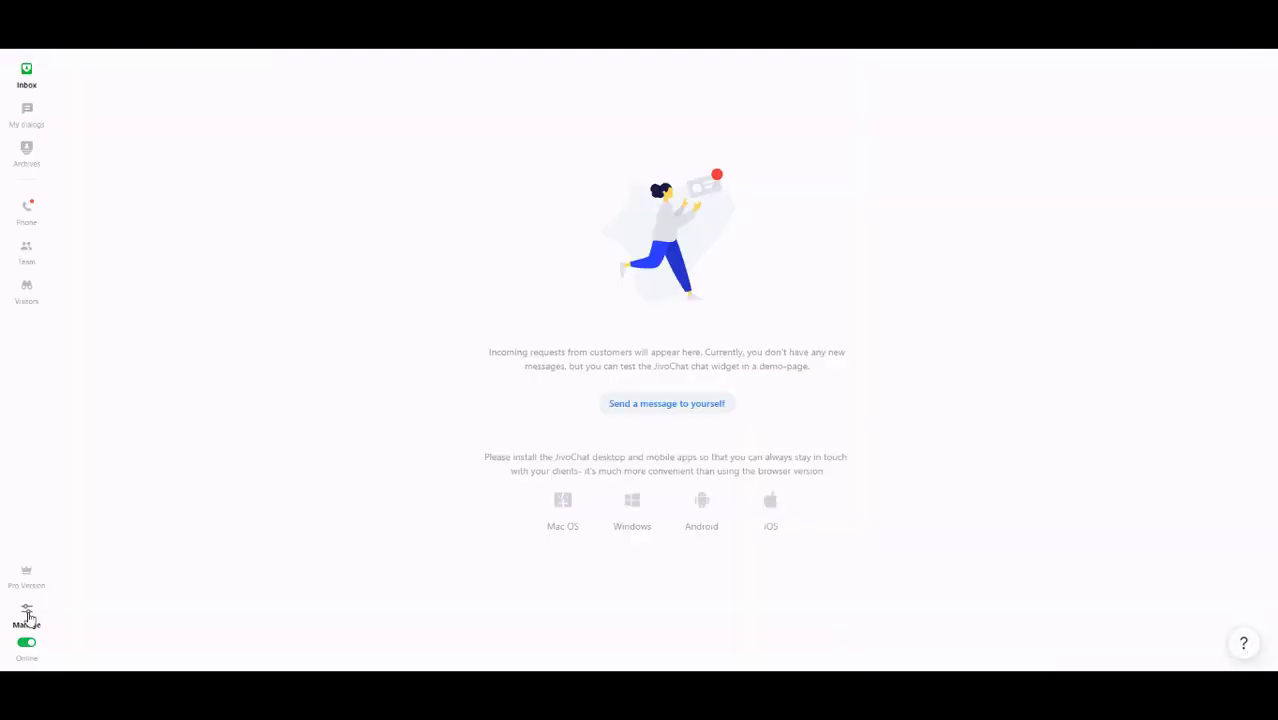
click(27, 614)
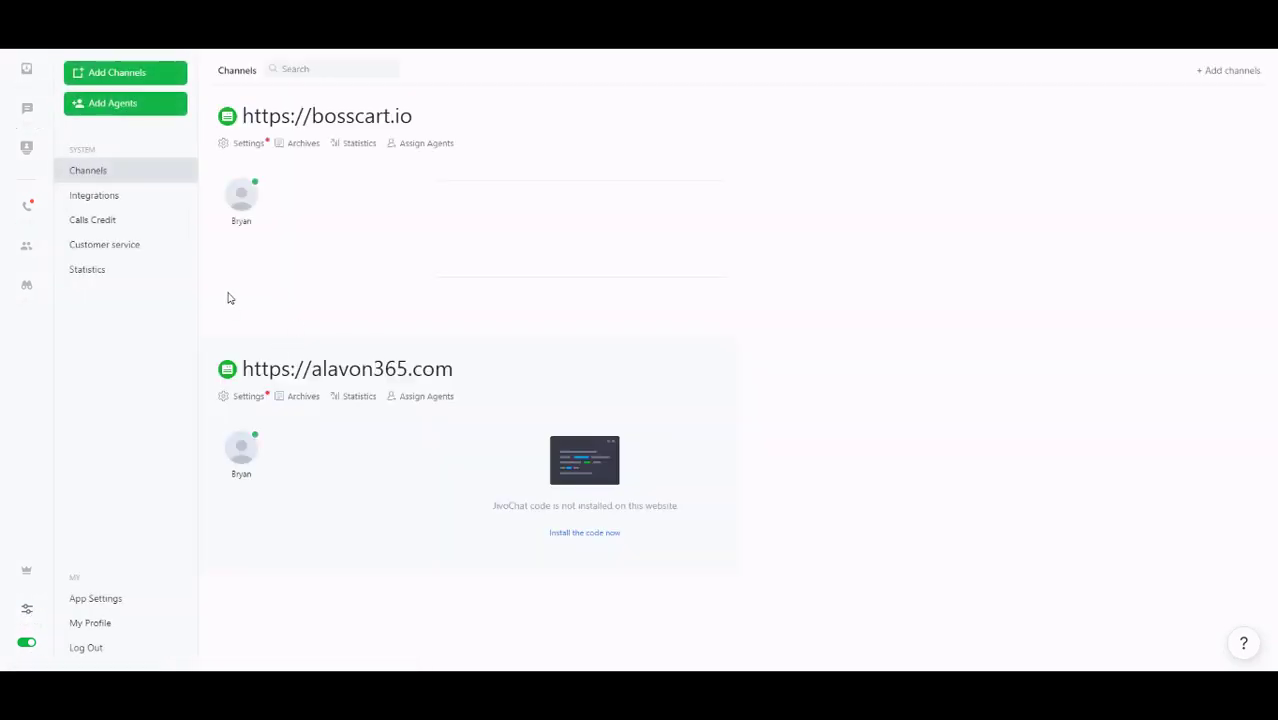
click(111, 72)
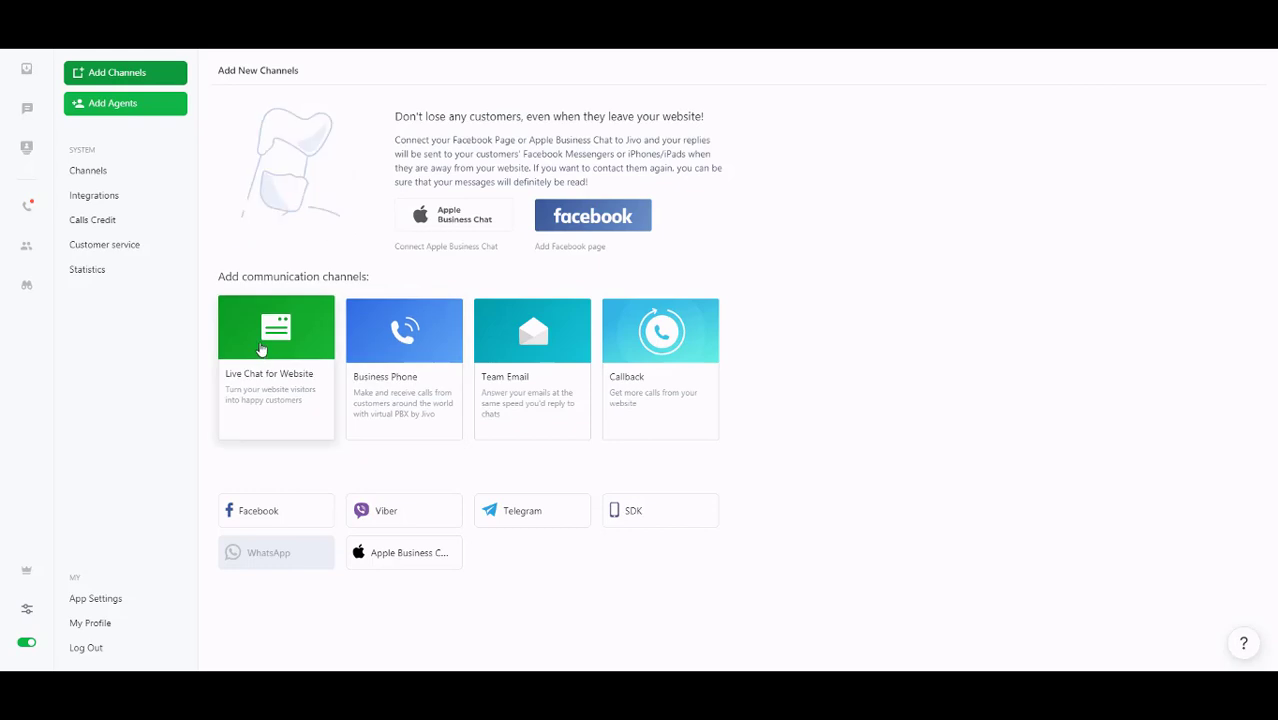
click(261, 348)
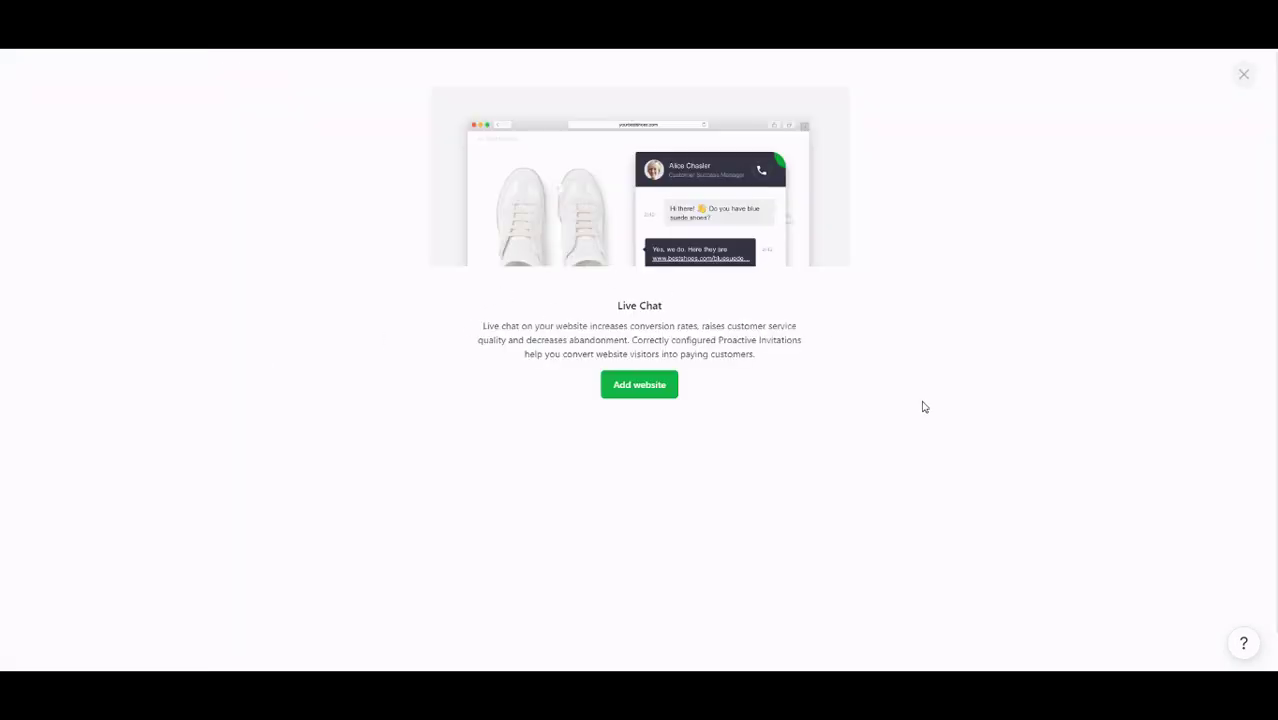
click(653, 387)
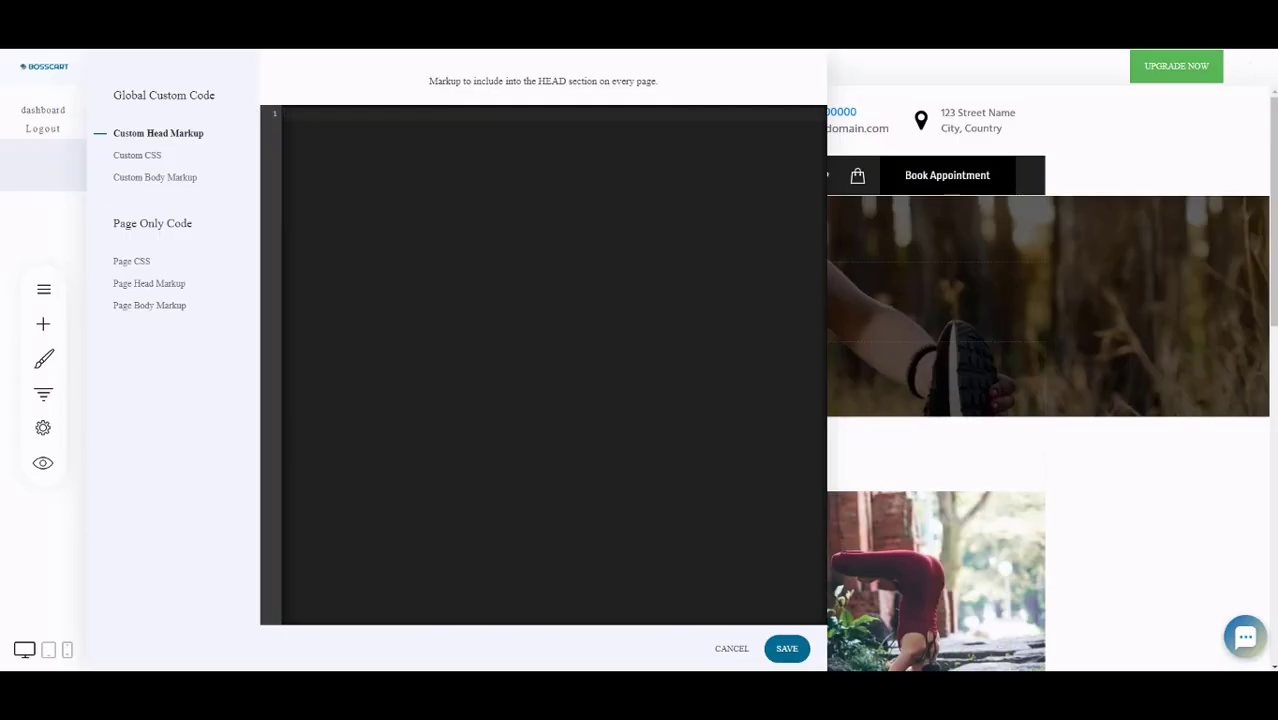
right_click(150, 52)
click(184, 84)
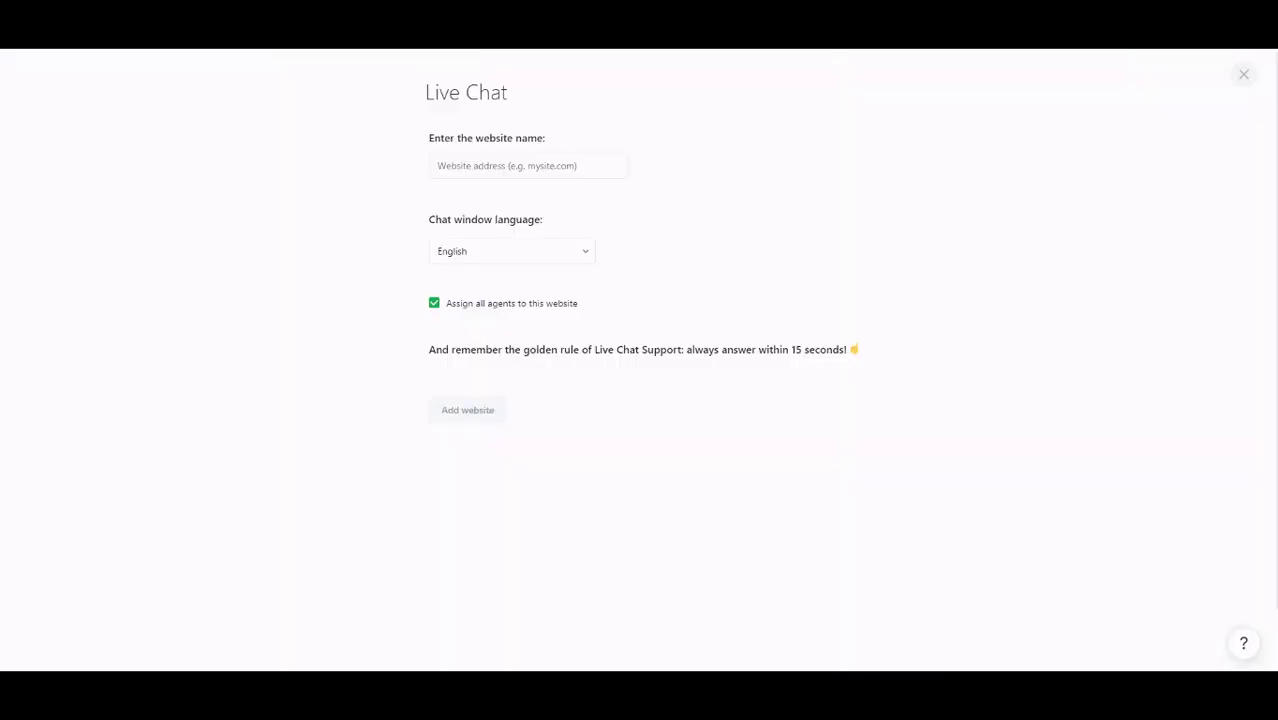
right_click(475, 165)
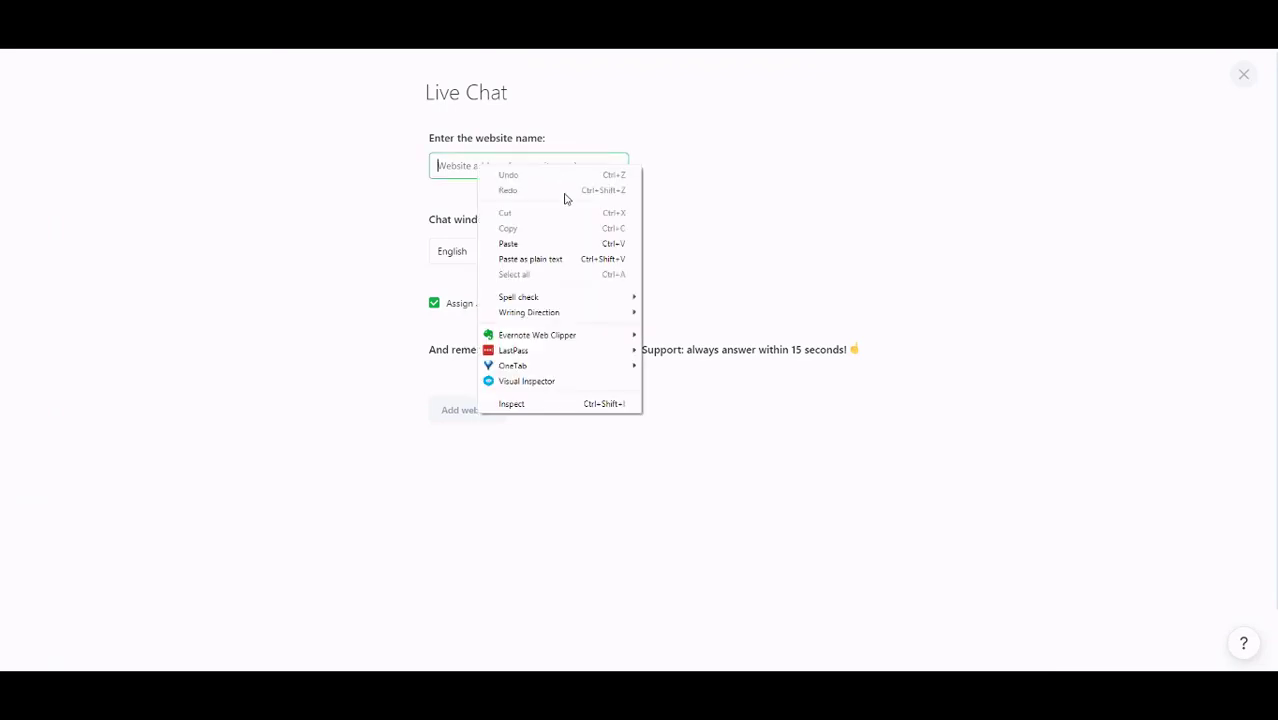
click(531, 243)
Step: Keep English as the chat window language and all agents assigned, and add the website
click(482, 257)
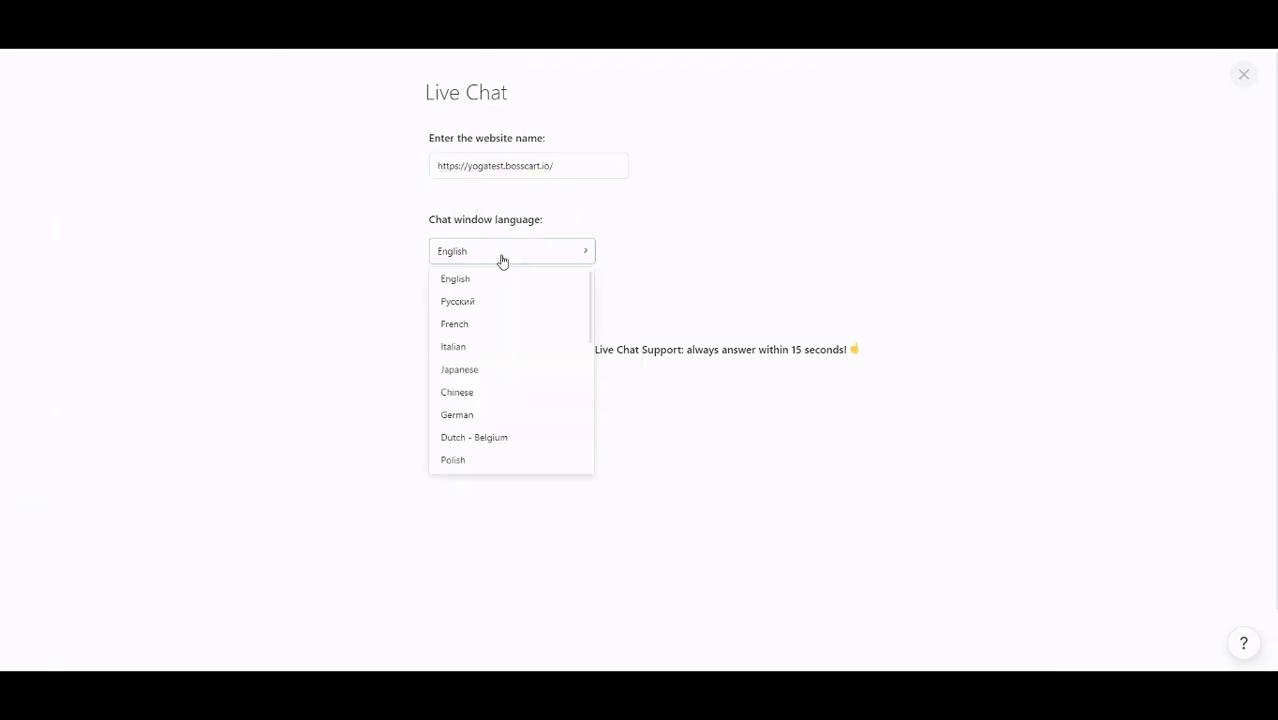
click(713, 230)
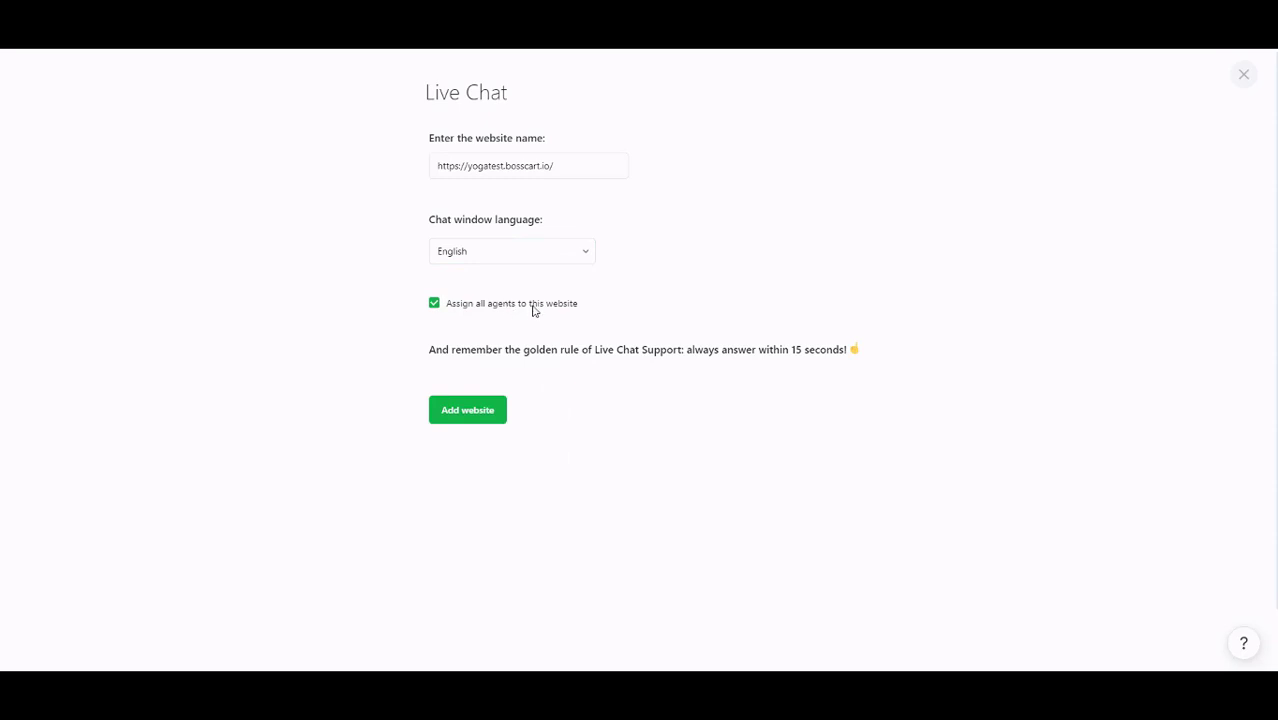
click(468, 311)
click(435, 305)
click(477, 415)
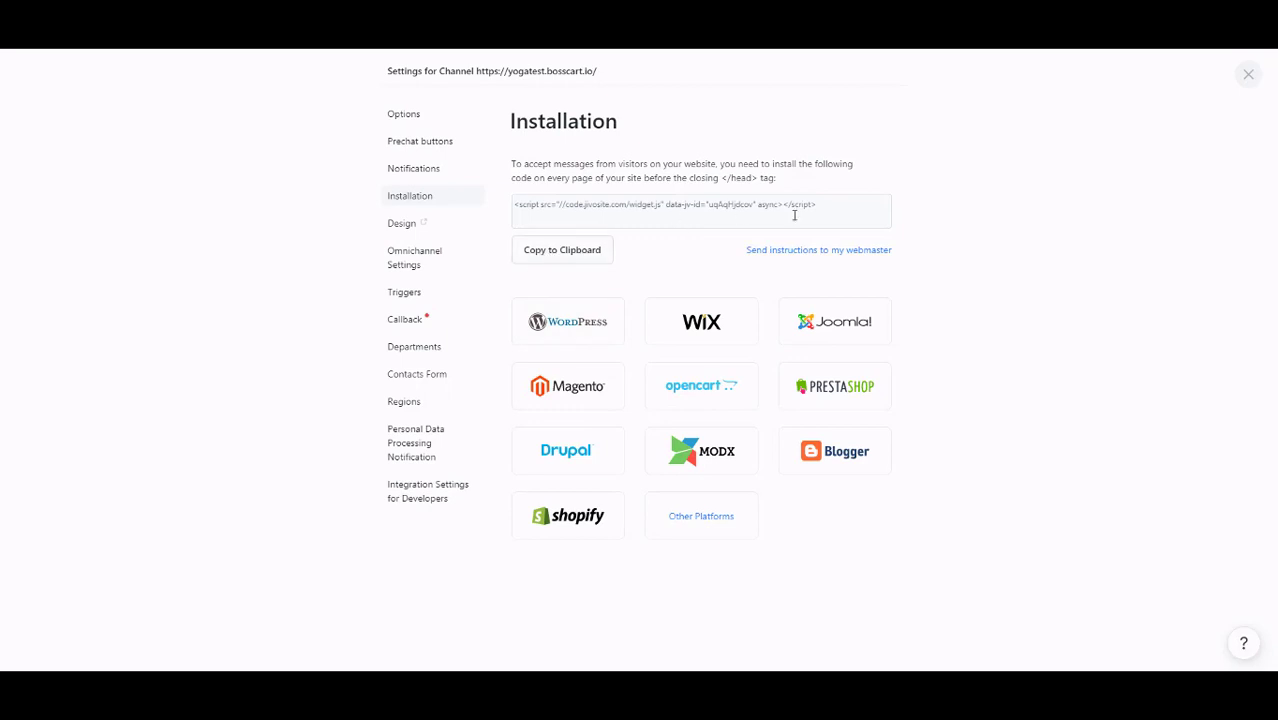
Step: Copy the JivoChat widget script from the channel's installation page, paste it into BossCart's global Custom Head Markup, and save
click(821, 198)
right_click(604, 202)
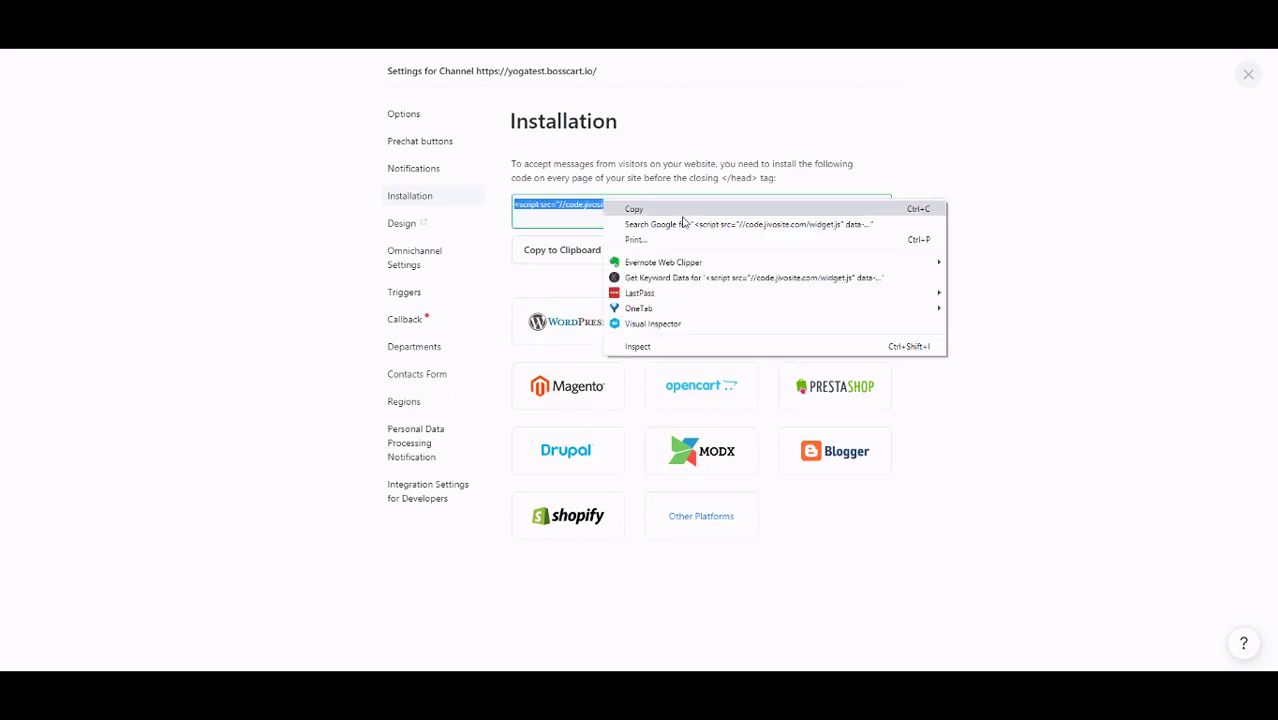
click(637, 213)
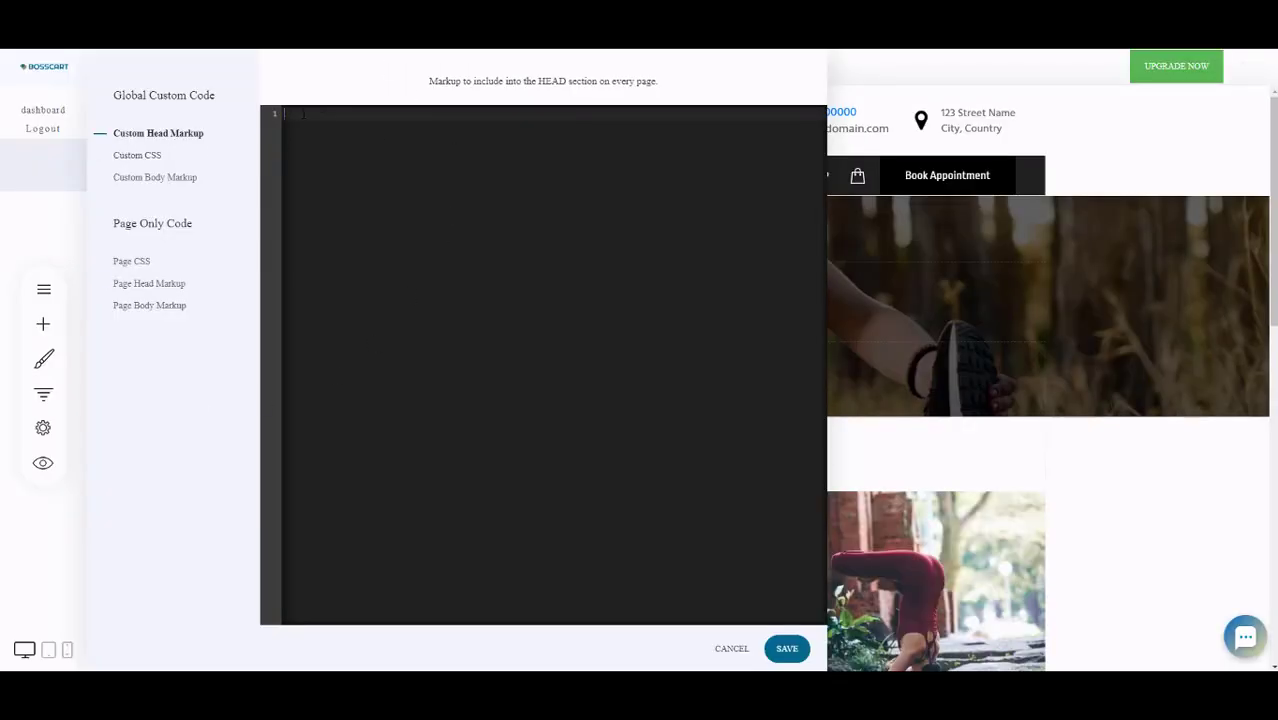
key(ctrl+v)
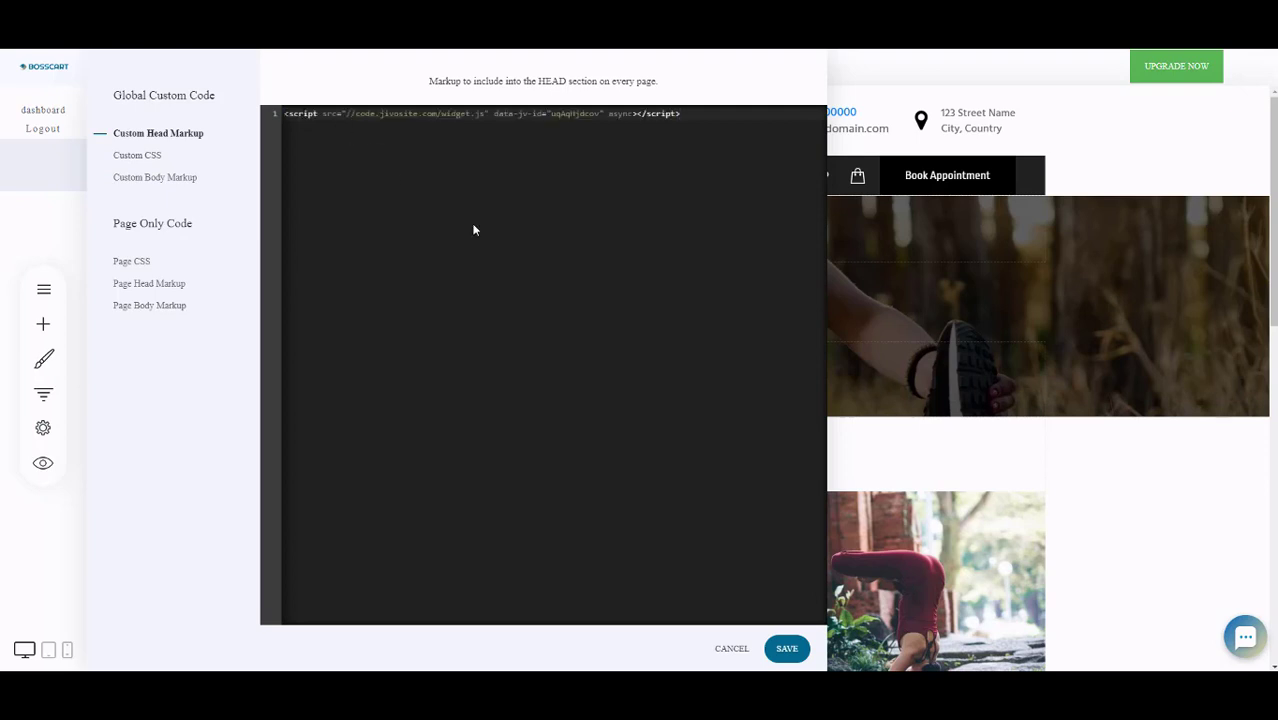
click(787, 650)
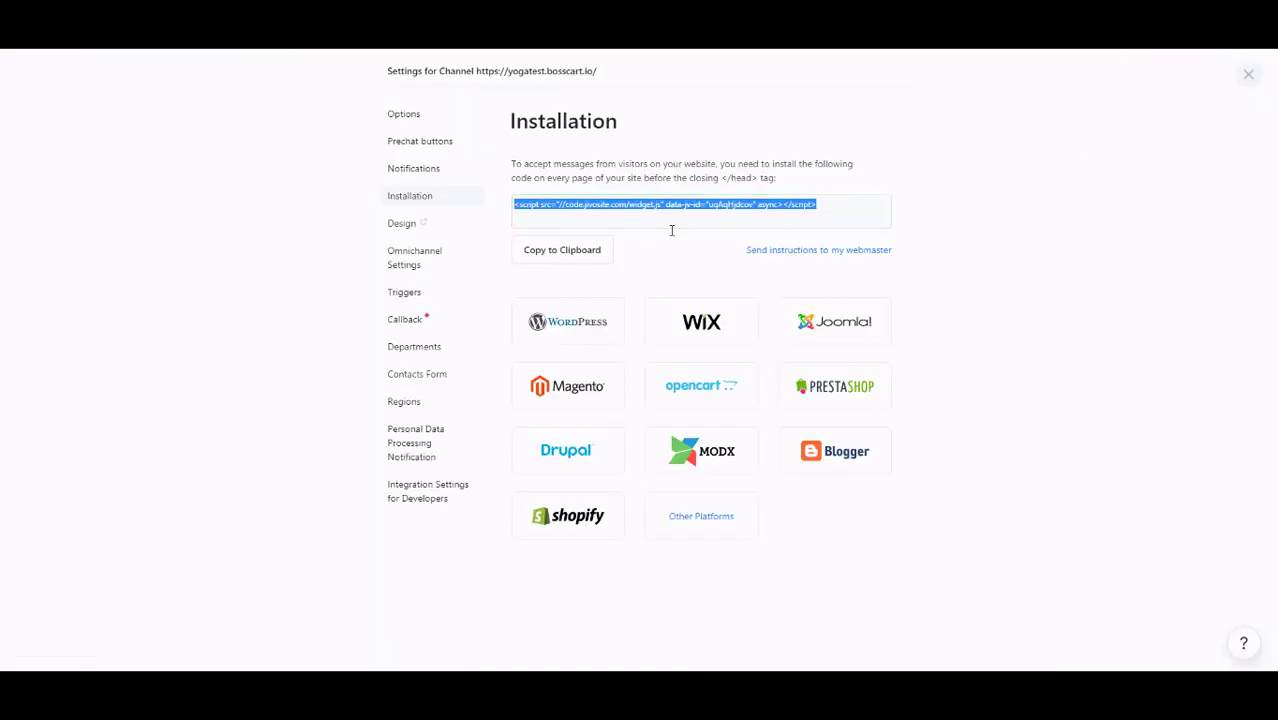
Step: Close the channel settings, open the JivoChat inbox, and preview the Test Yoga site from BossCart in a new tab
click(1248, 76)
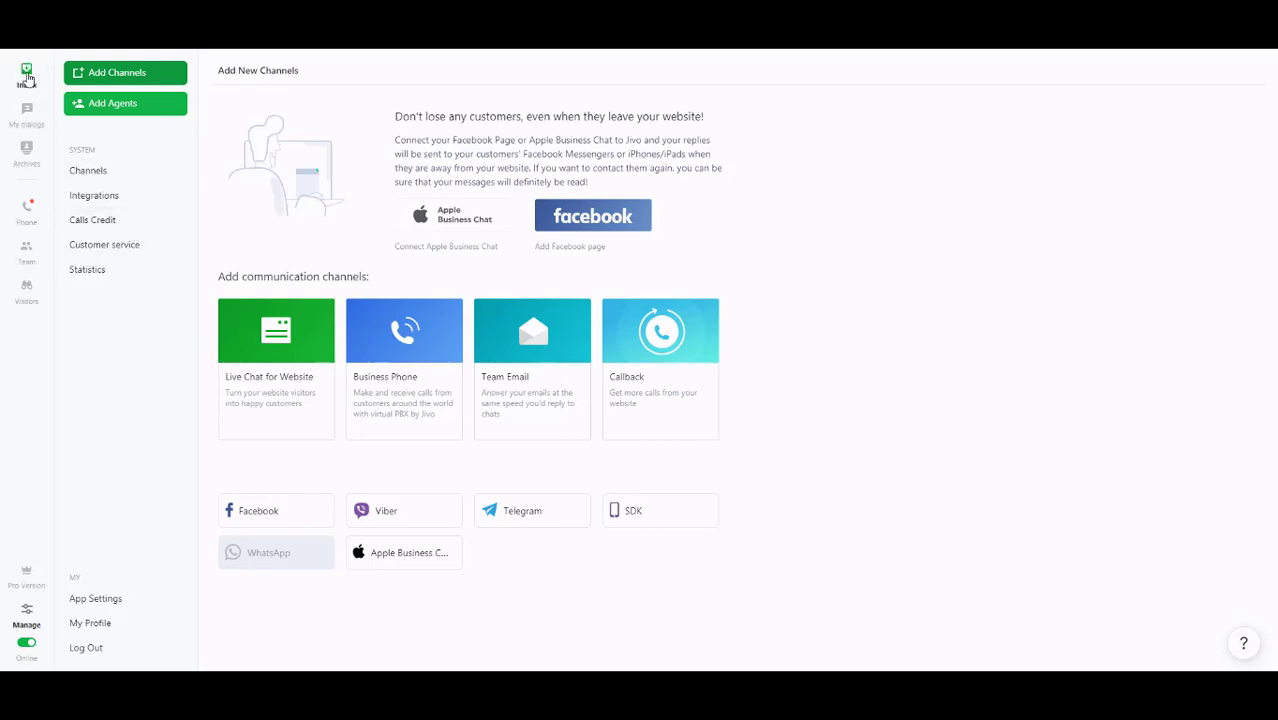
click(27, 74)
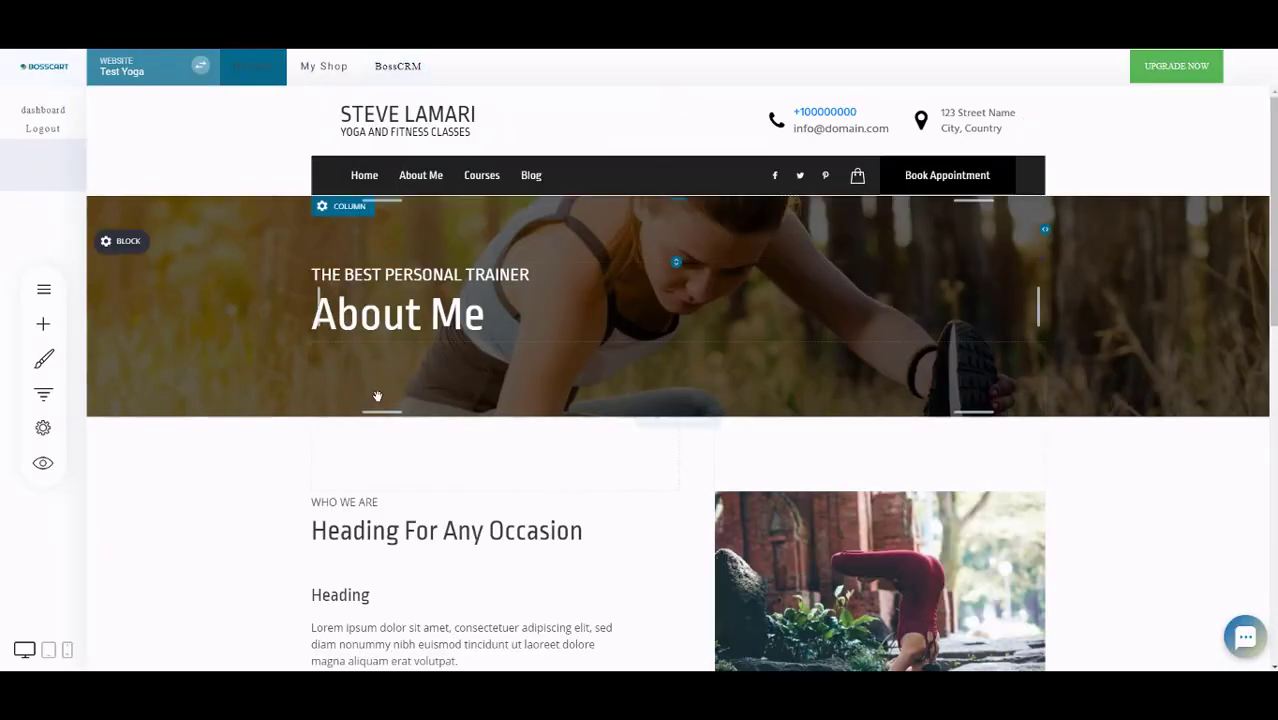
click(51, 468)
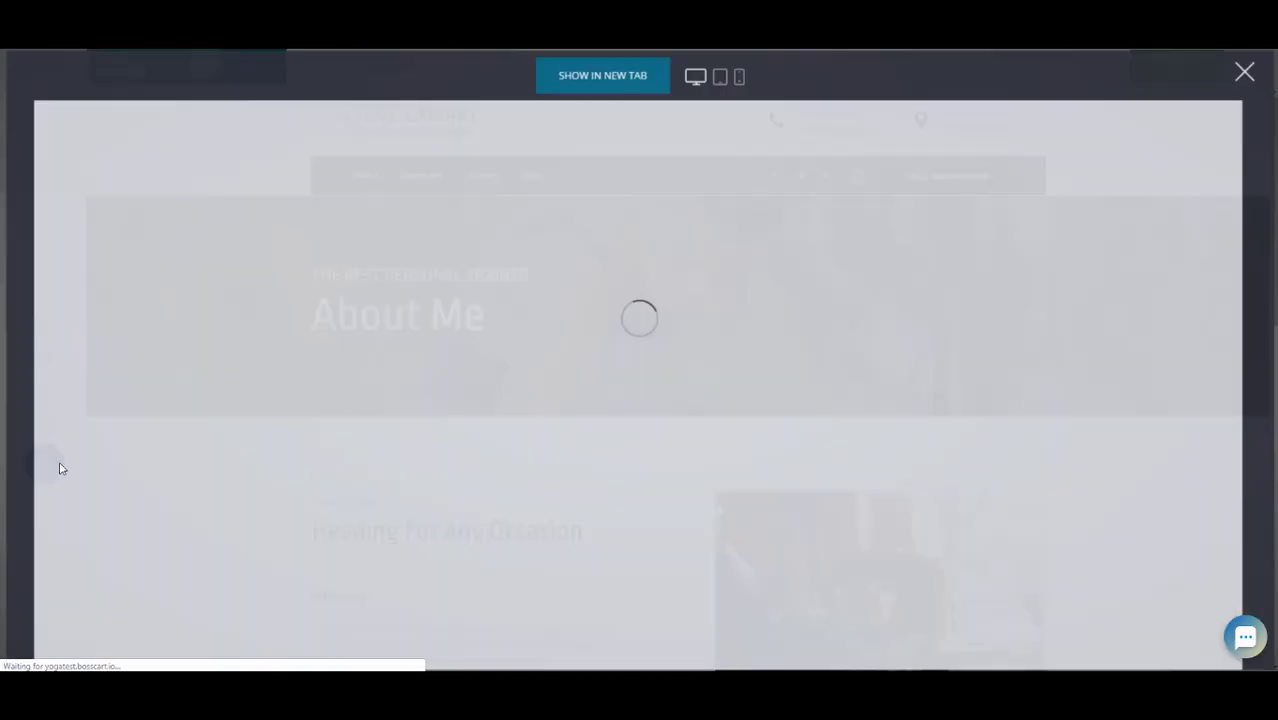
click(590, 76)
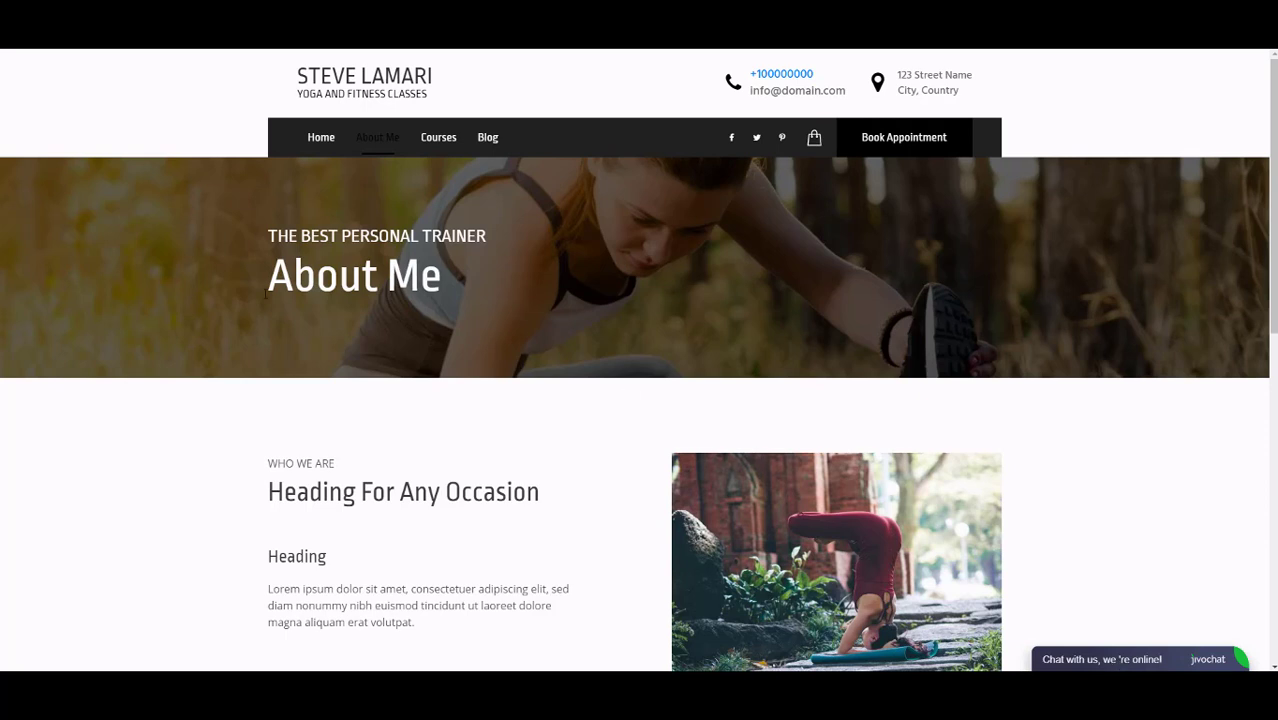
Step: Open the website's chat widget, send "Hey, I need some assistance." and fill in the visitor's name, phone and email
click(1130, 661)
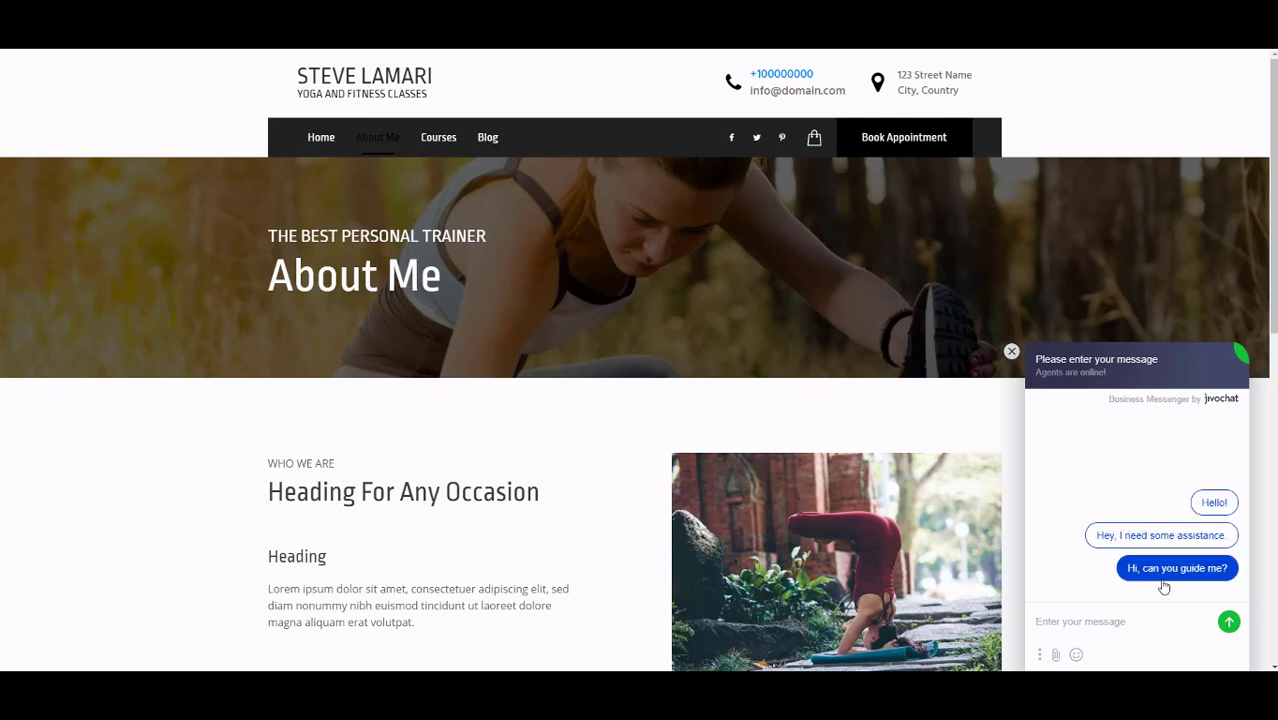
click(1142, 536)
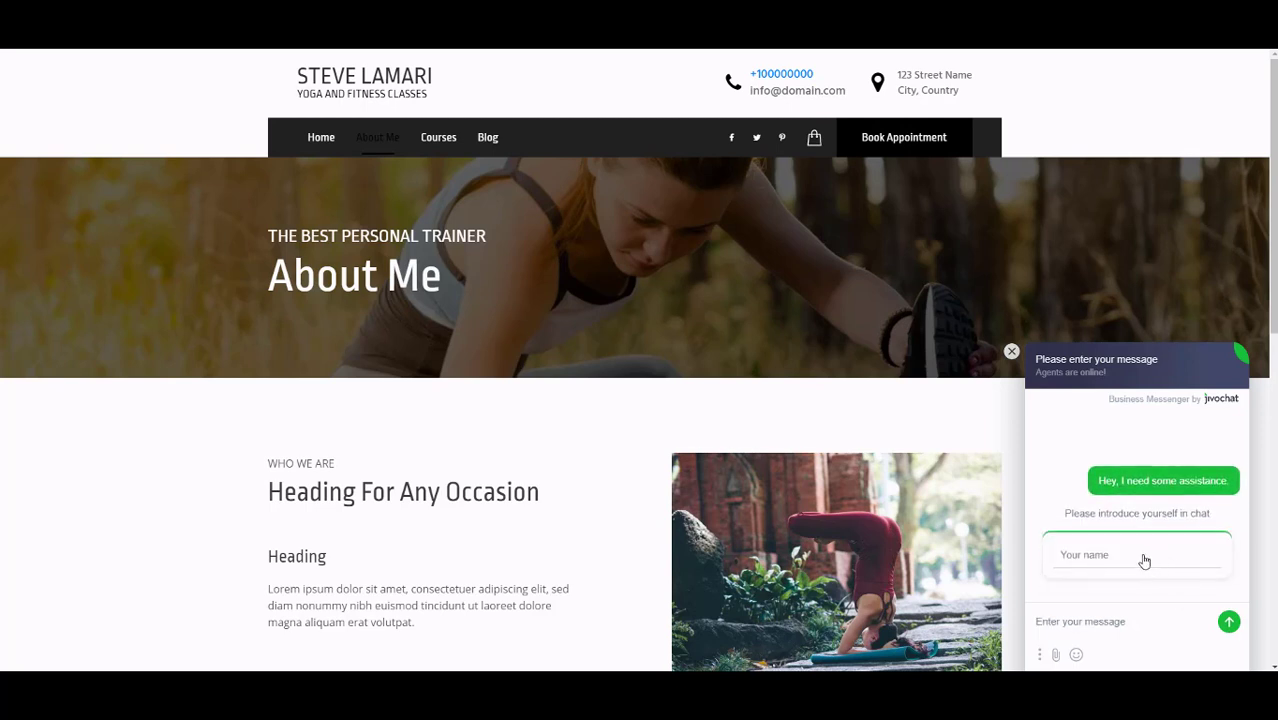
click(1142, 560)
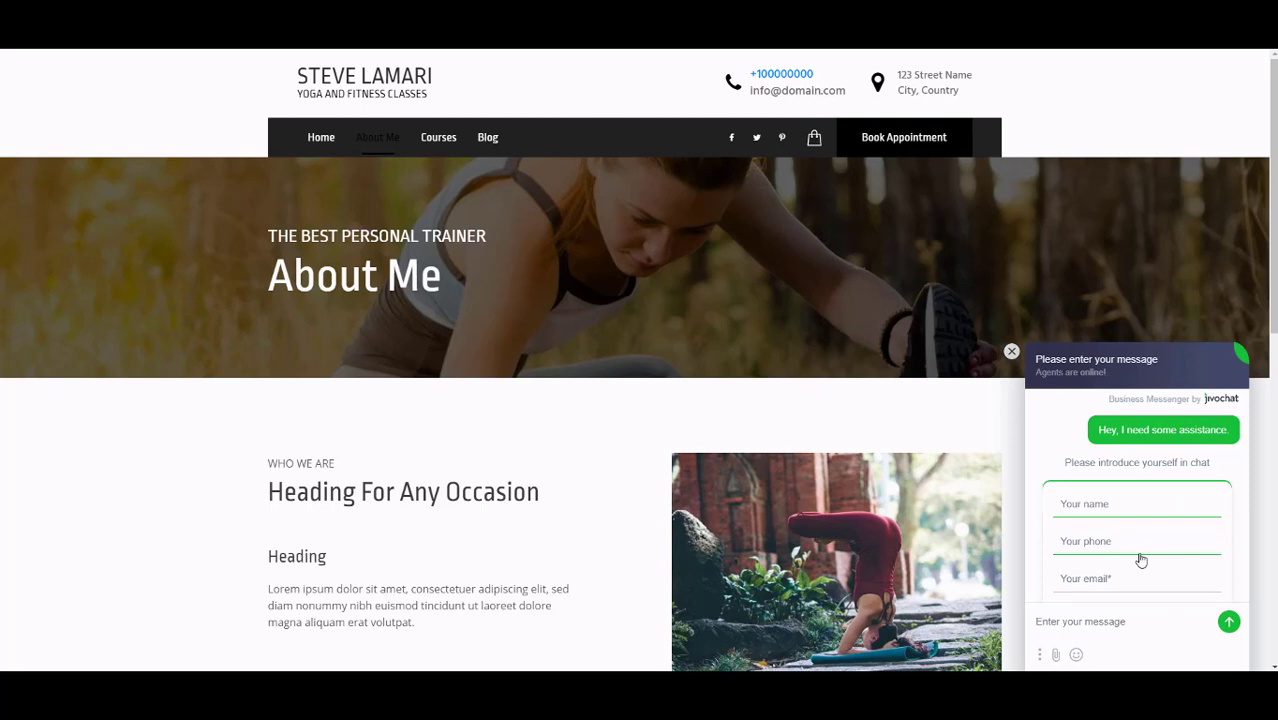
text(Basic US)
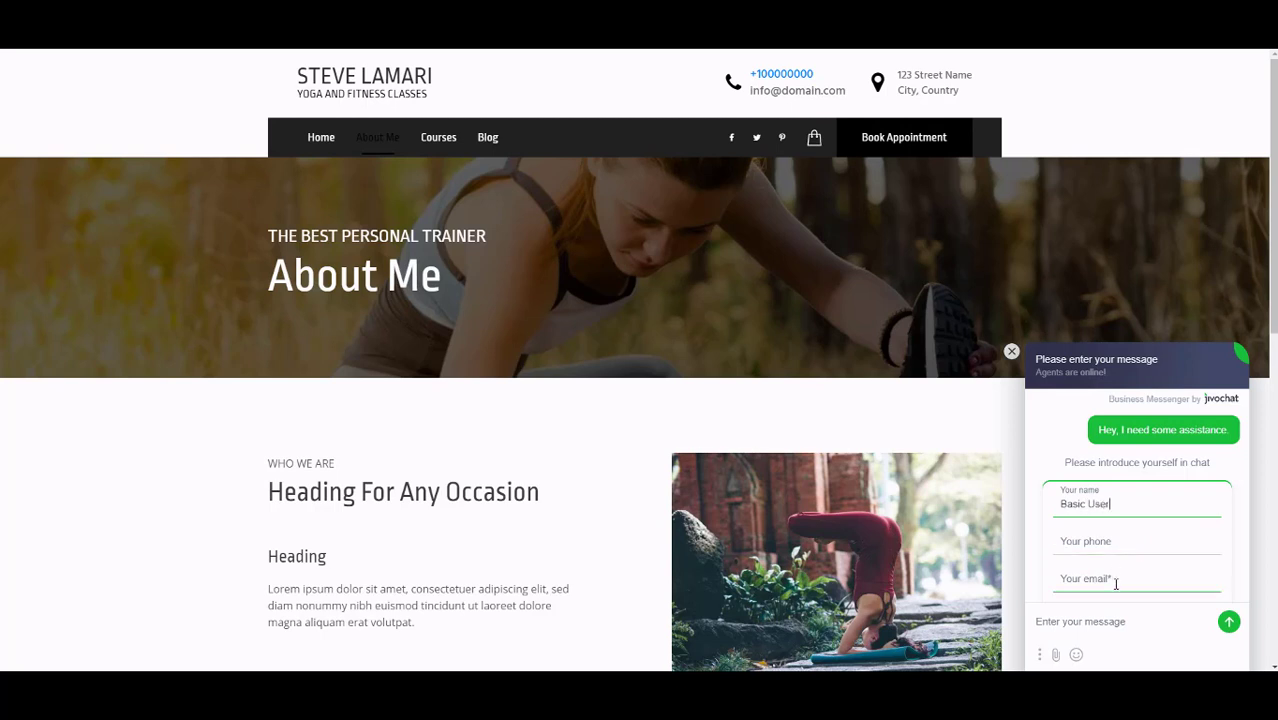
click(1115, 580)
click(1101, 437)
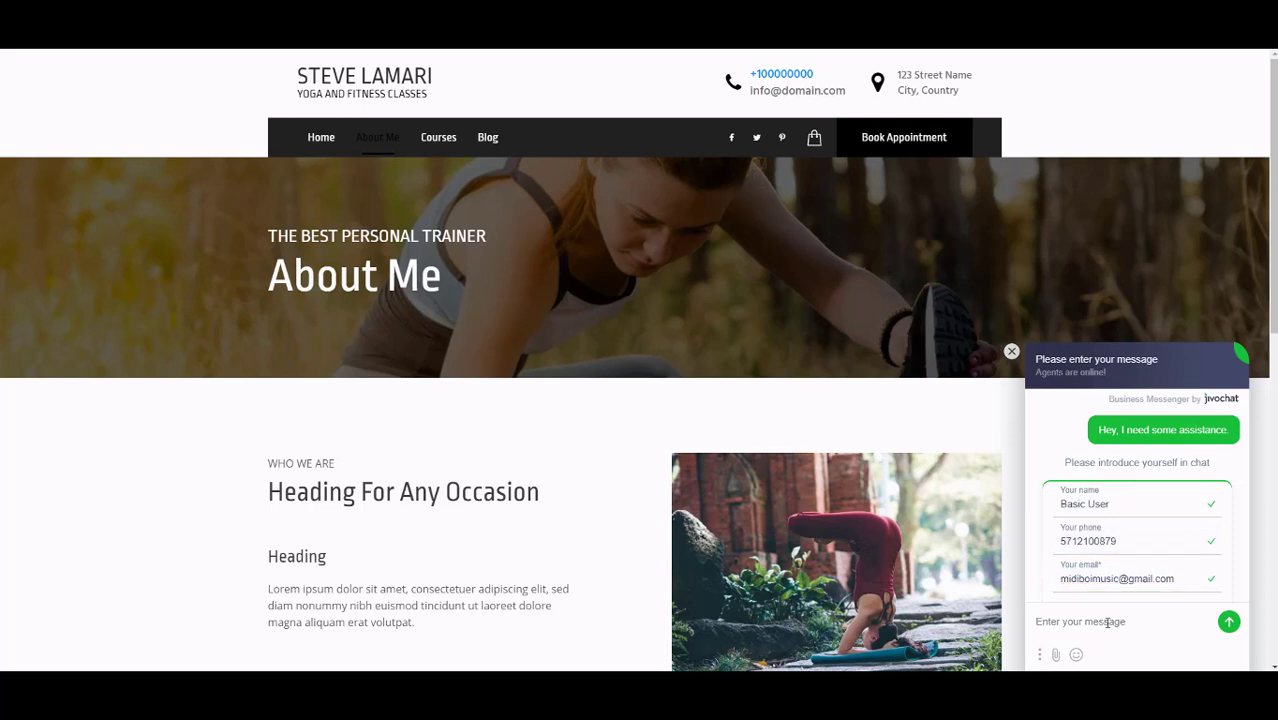
Step: Send the chat message "Please help.....not sure if this is working" from the website widget
click(1164, 626)
text(Pl)
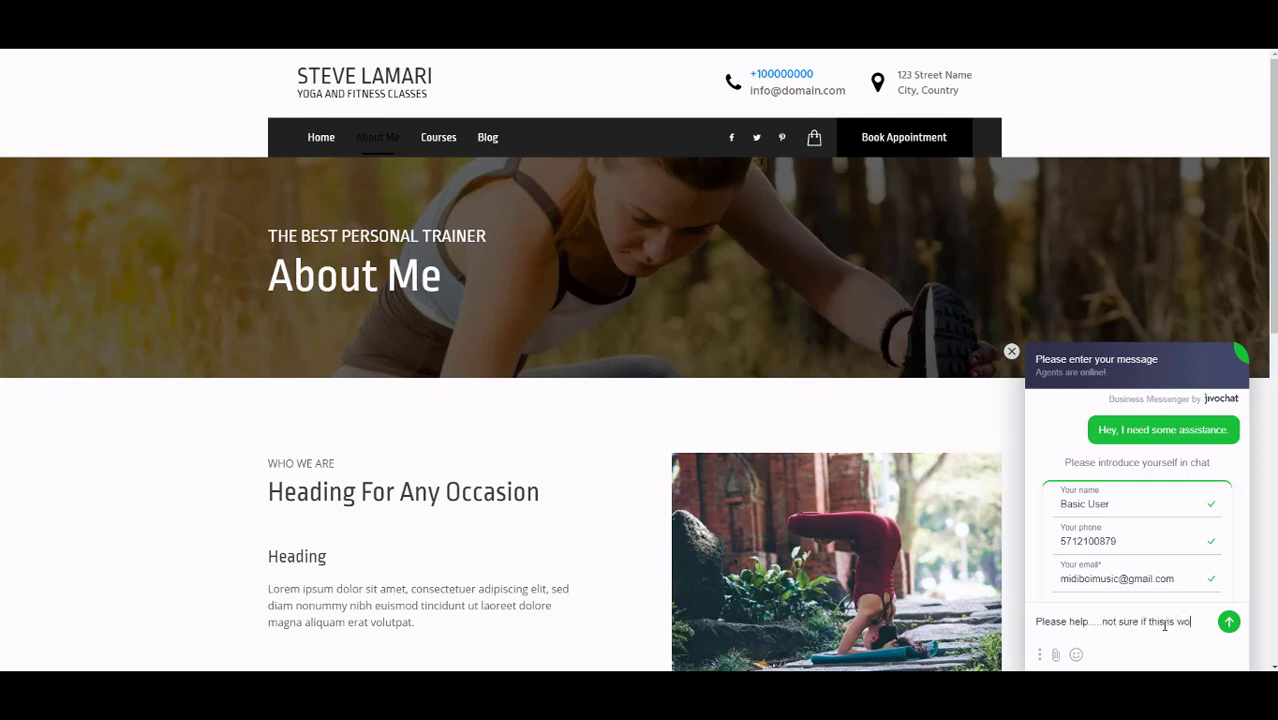
text(g)
key(Return)
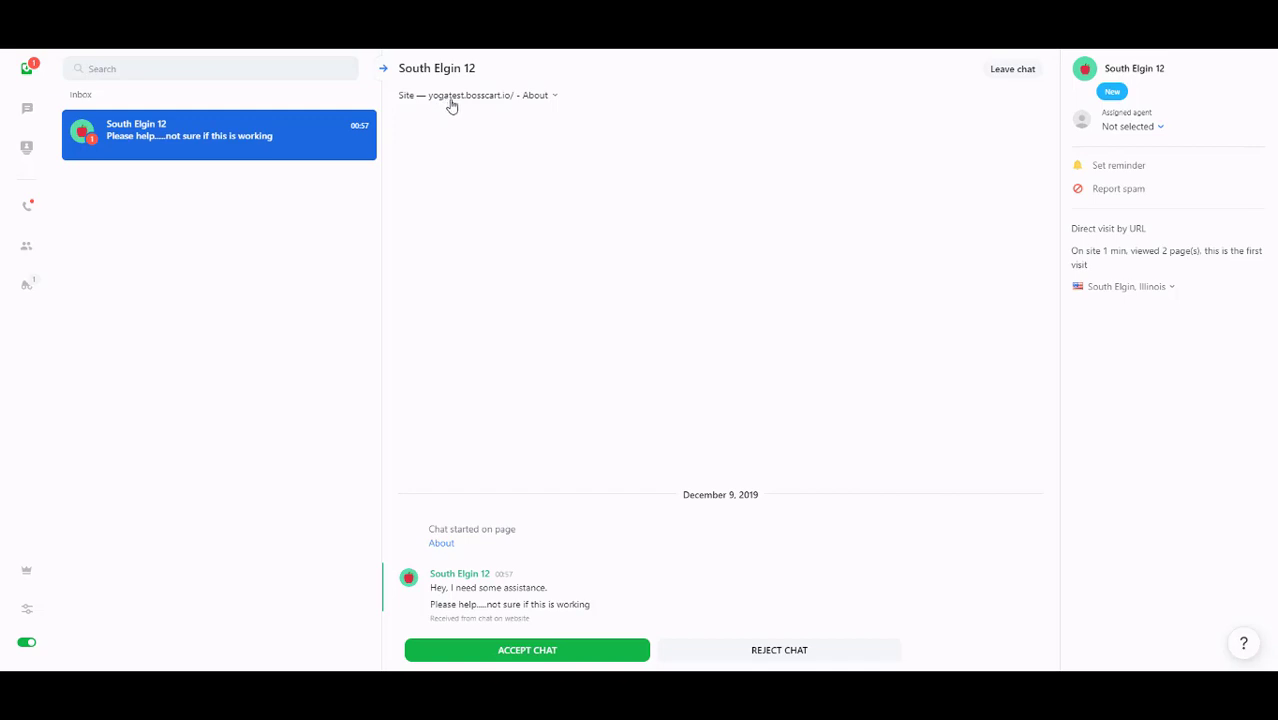
Step: In the JivoChat inbox, check the visitor's navigation history and accept the incoming chat
click(557, 96)
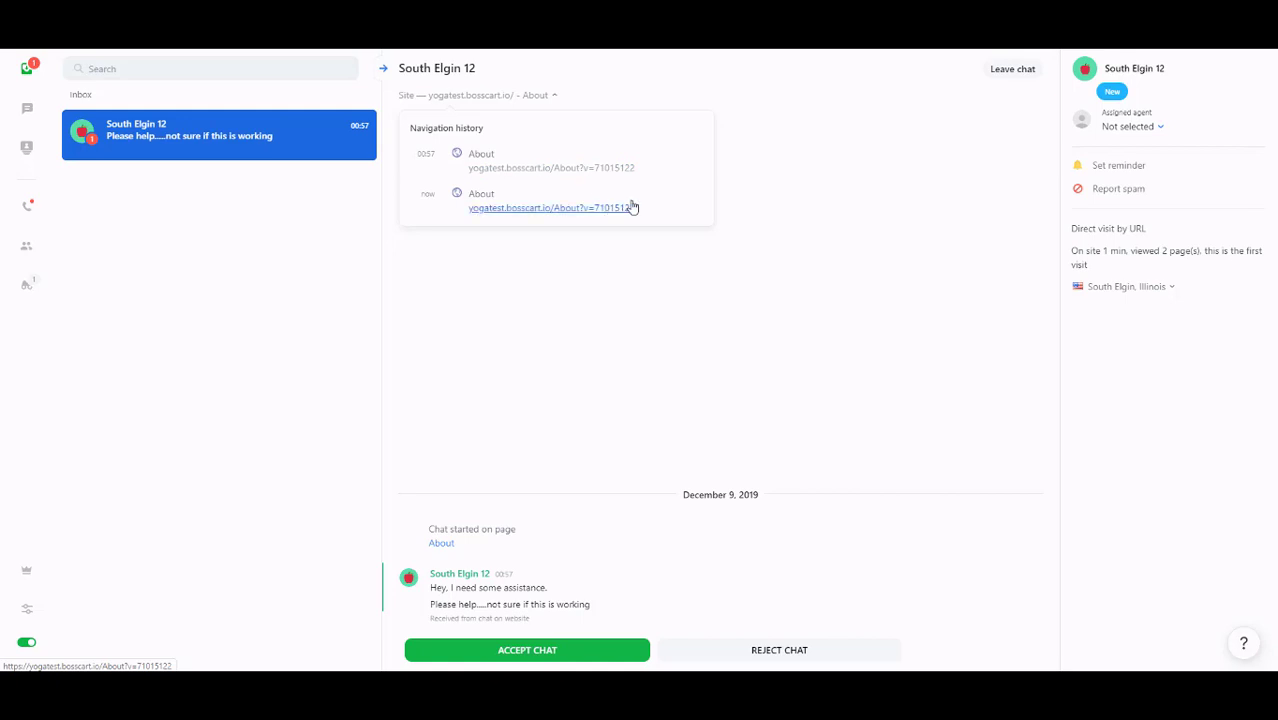
click(790, 175)
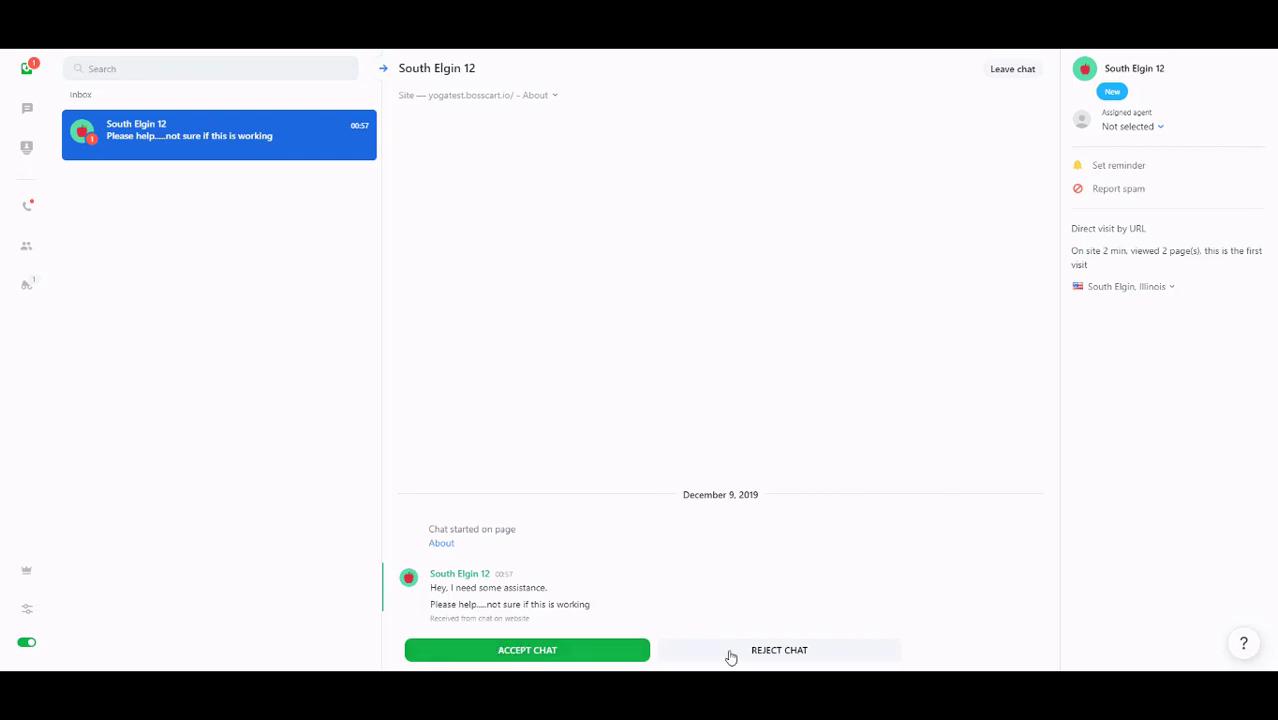
click(520, 650)
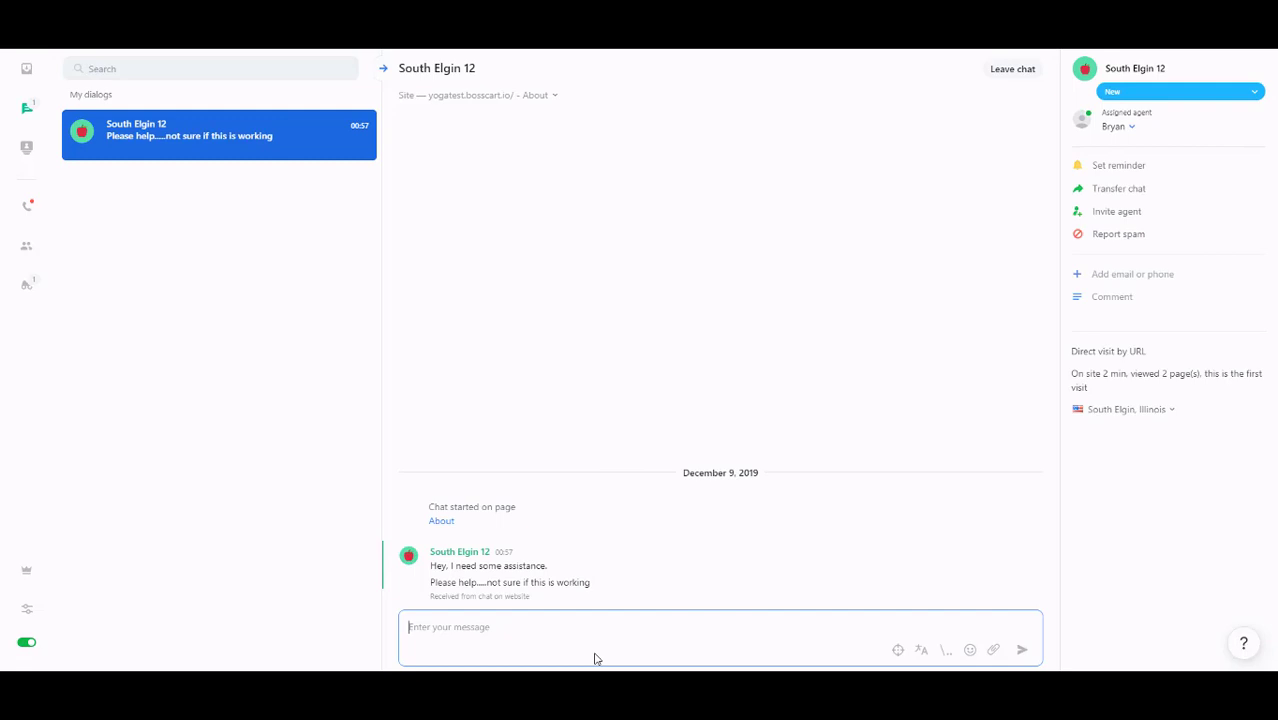
Step: Reply to the visitor with a greeting by first name and "What exactly can I help you with :)"
text(Hi)
text(Basic.  What exactly can I help you with)
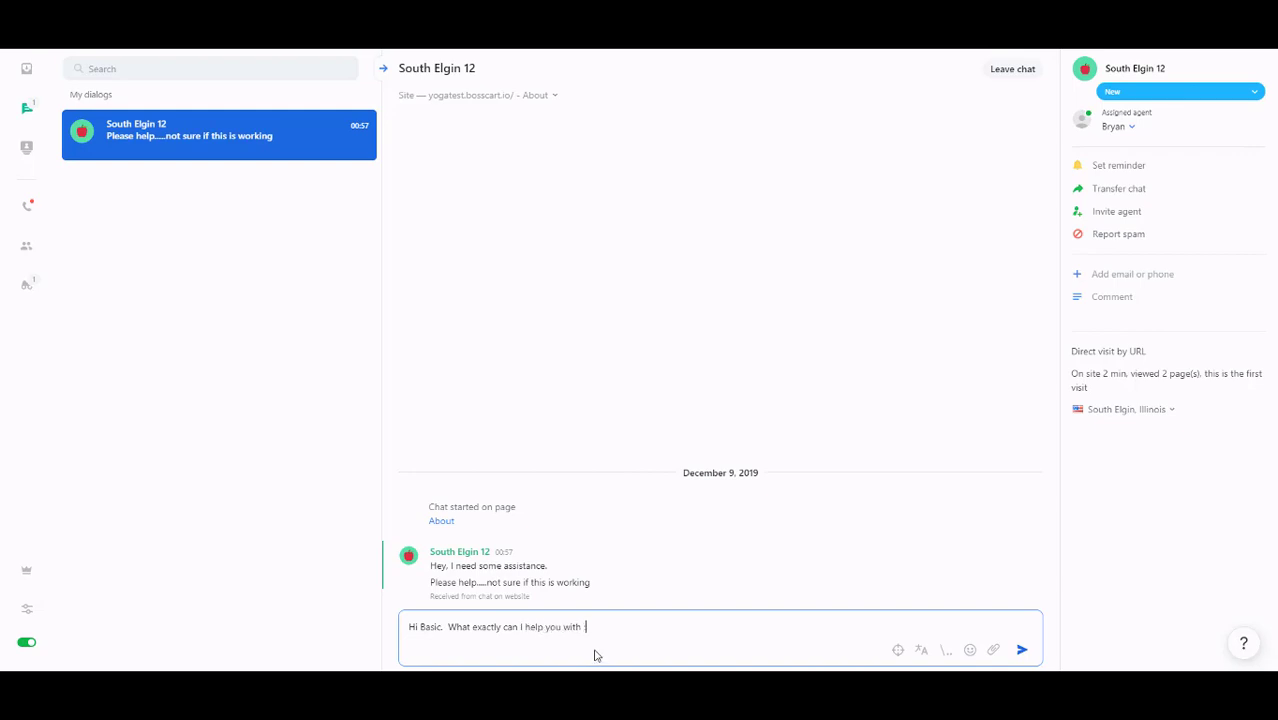
text())
key(Return)
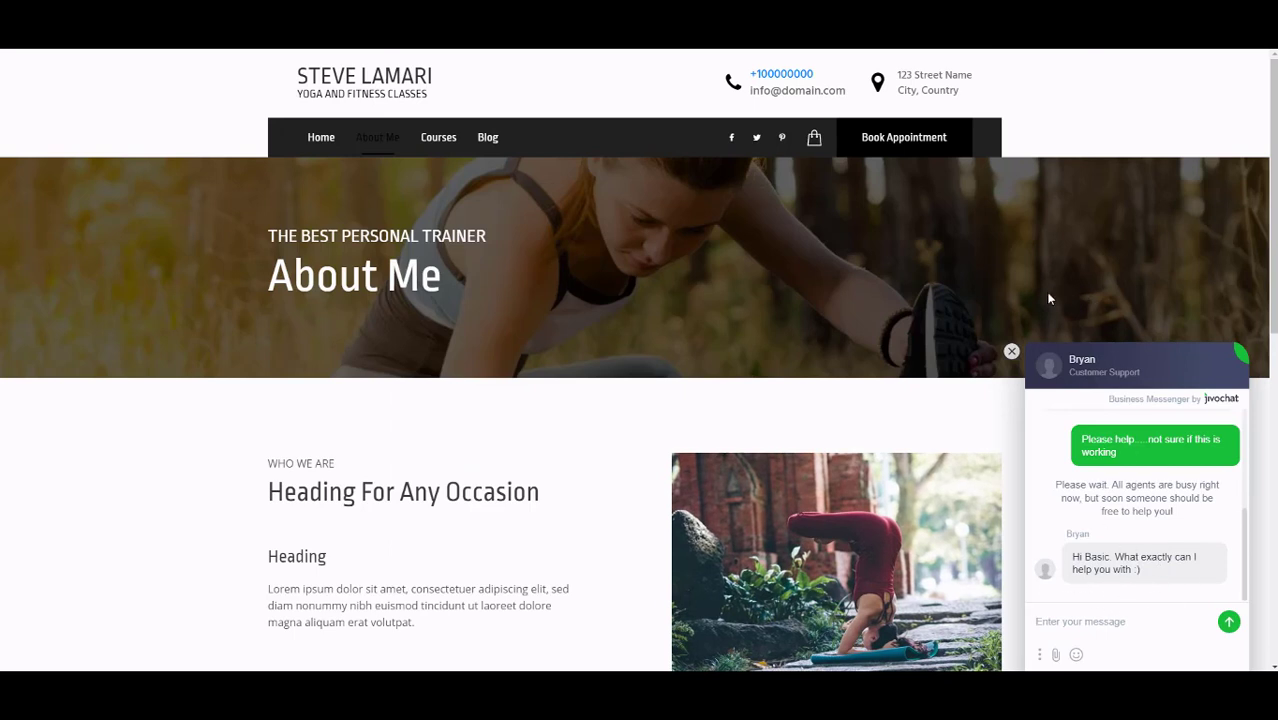
Step: On the website, enlarge the chat window to review the conversation with the agent's reply, and shrink it again
drag(1125, 360, 1139, 83)
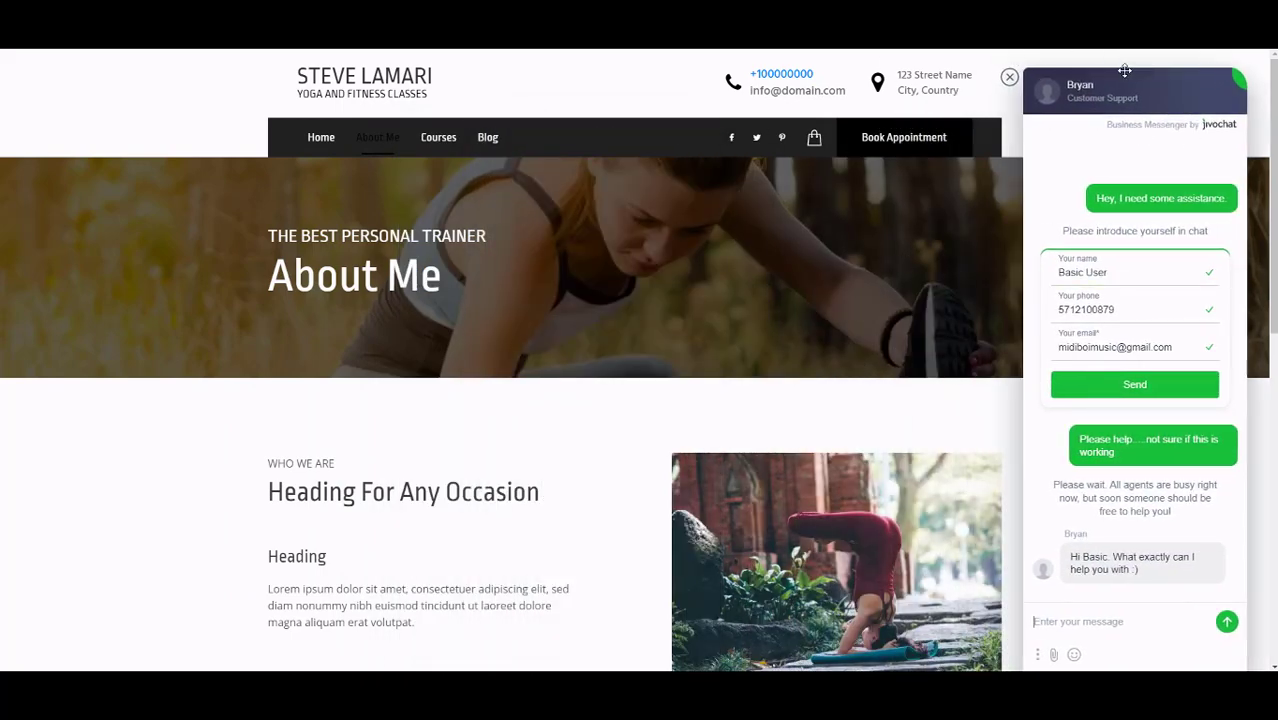
drag(1123, 71, 1273, 287)
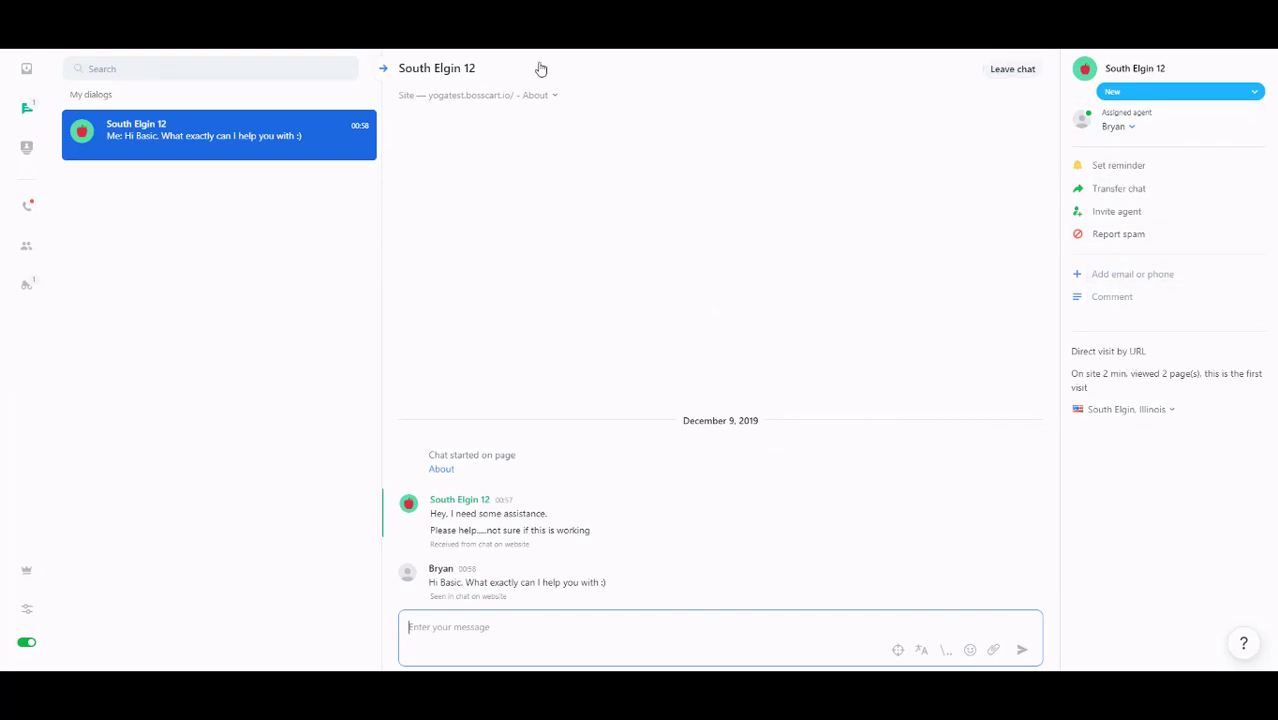
click(27, 610)
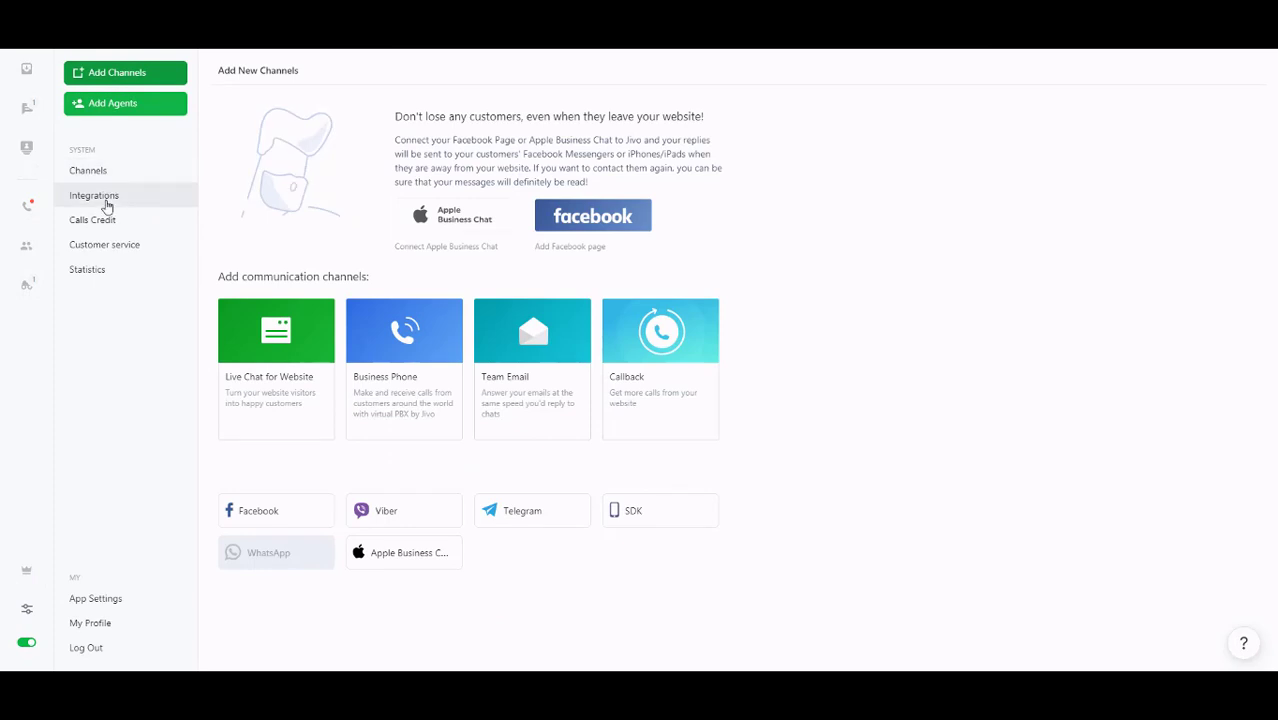
click(106, 174)
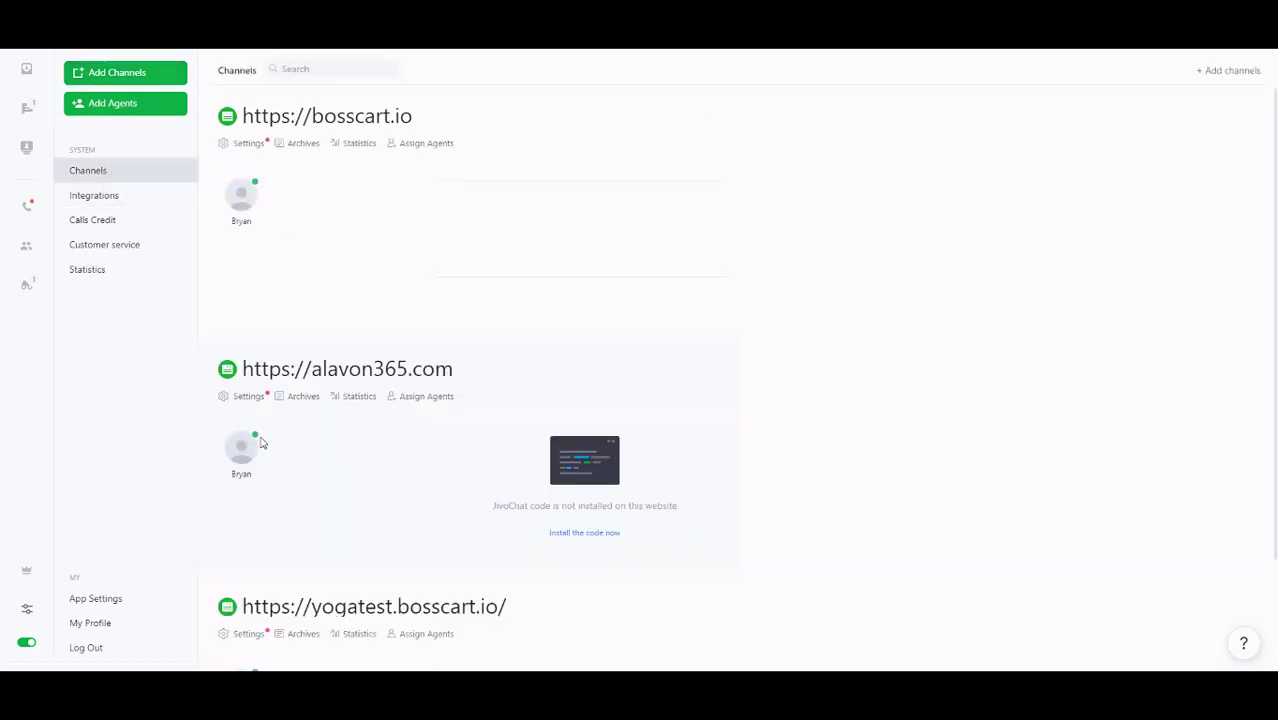
scroll(271, 422, down, 2)
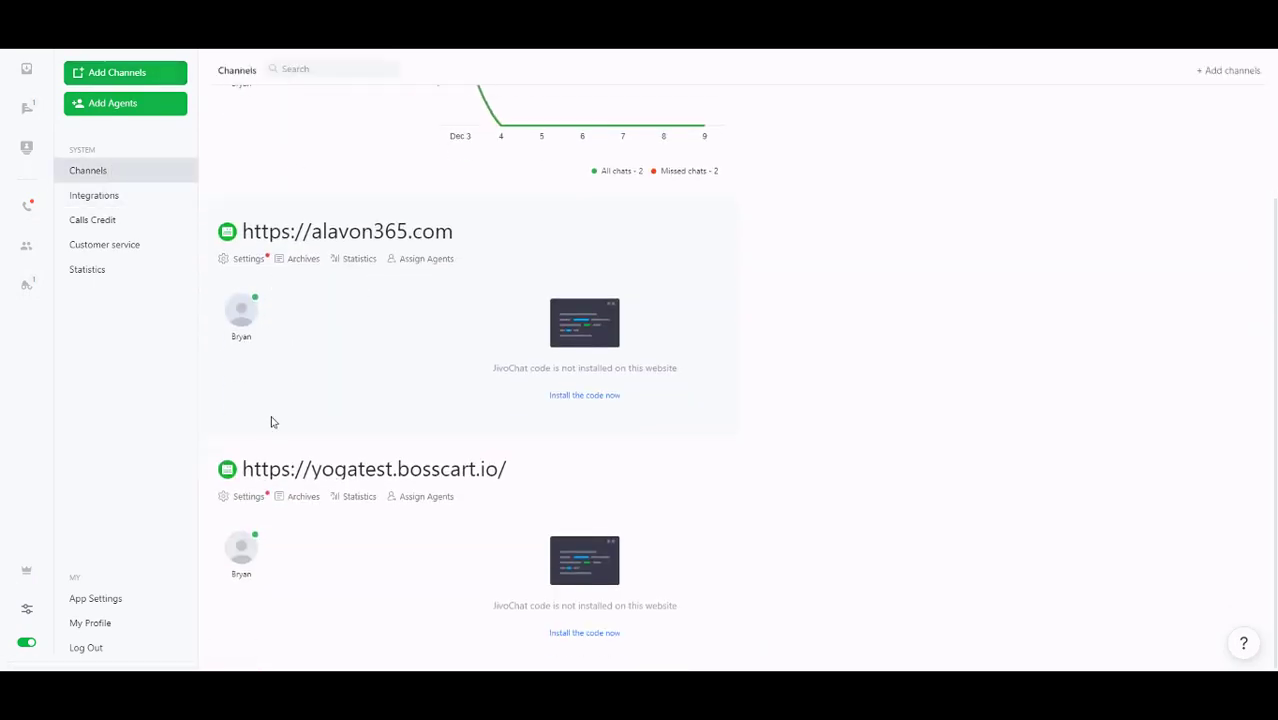
click(245, 499)
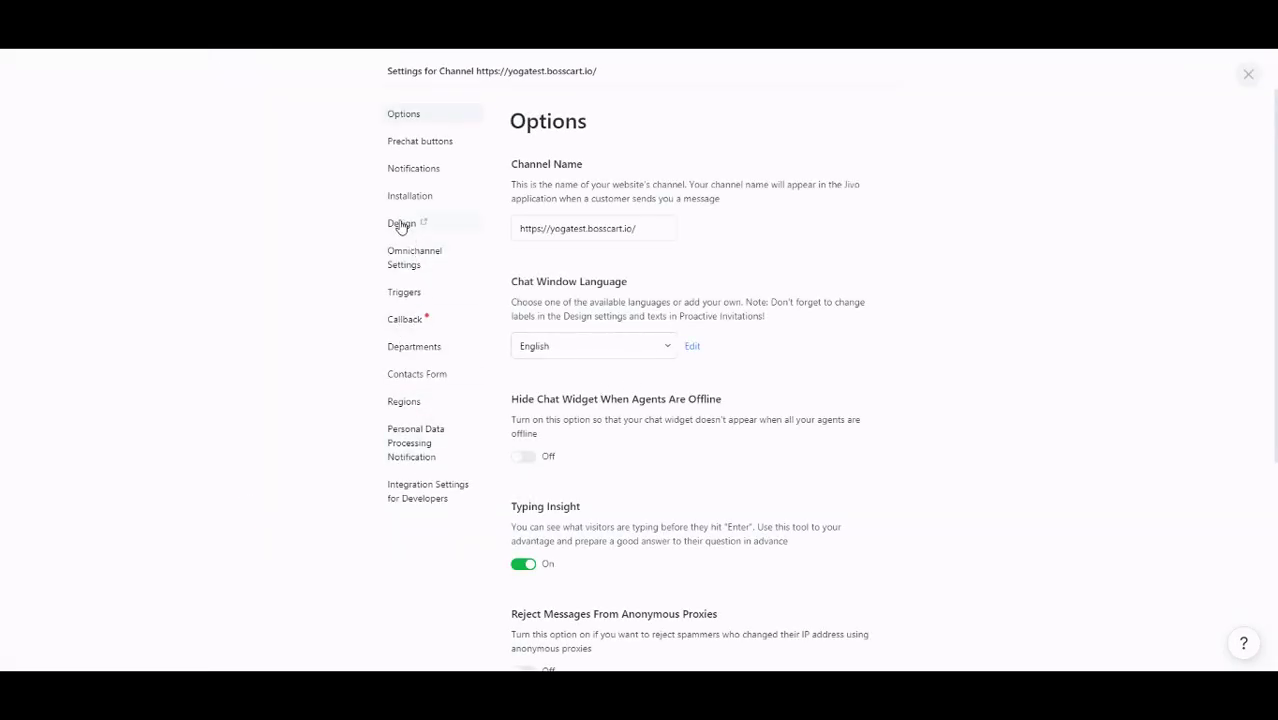
click(405, 225)
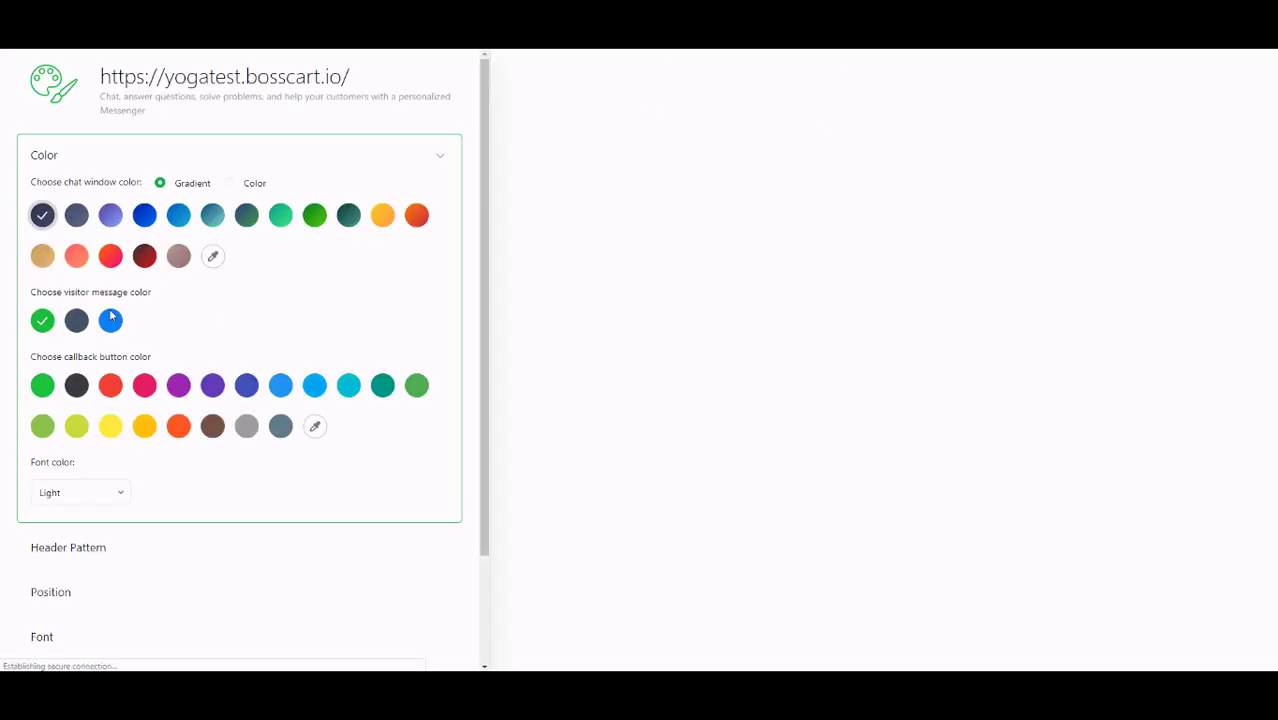
Step: Set the visitor message color to blue and the callback button color to cyan, trying out the chat window preview
click(111, 318)
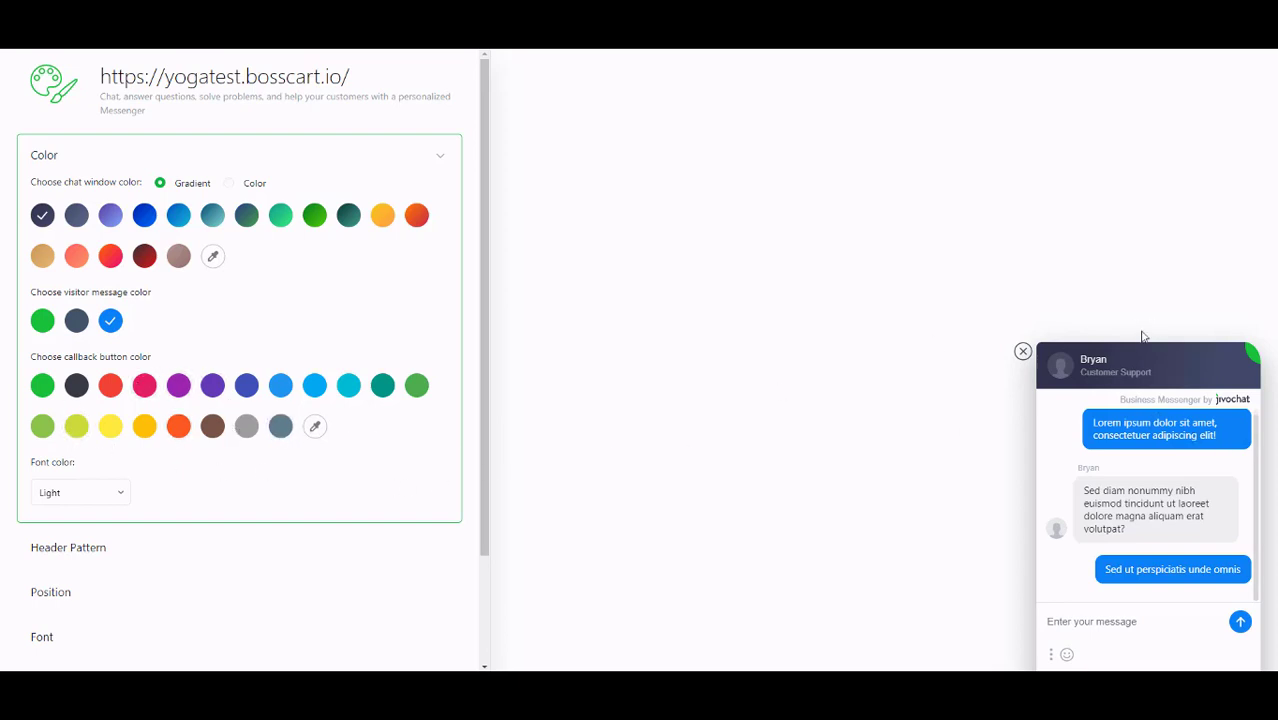
drag(1060, 352, 627, 315)
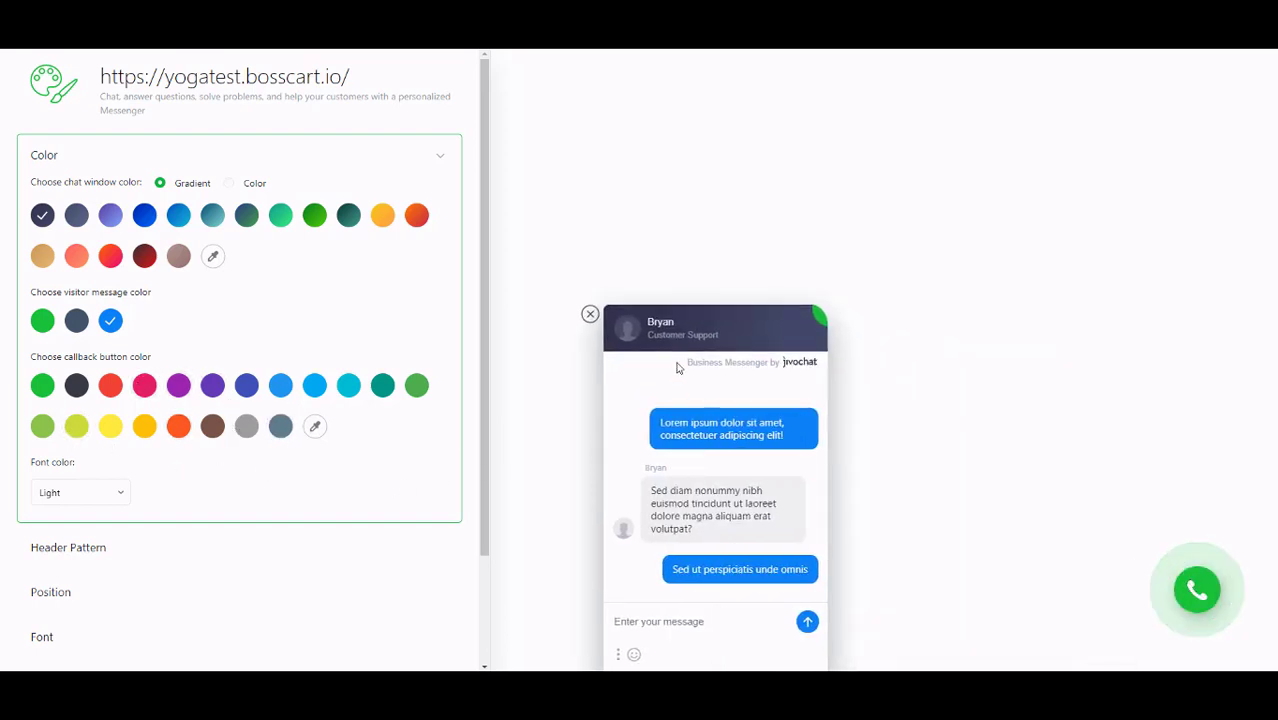
click(348, 385)
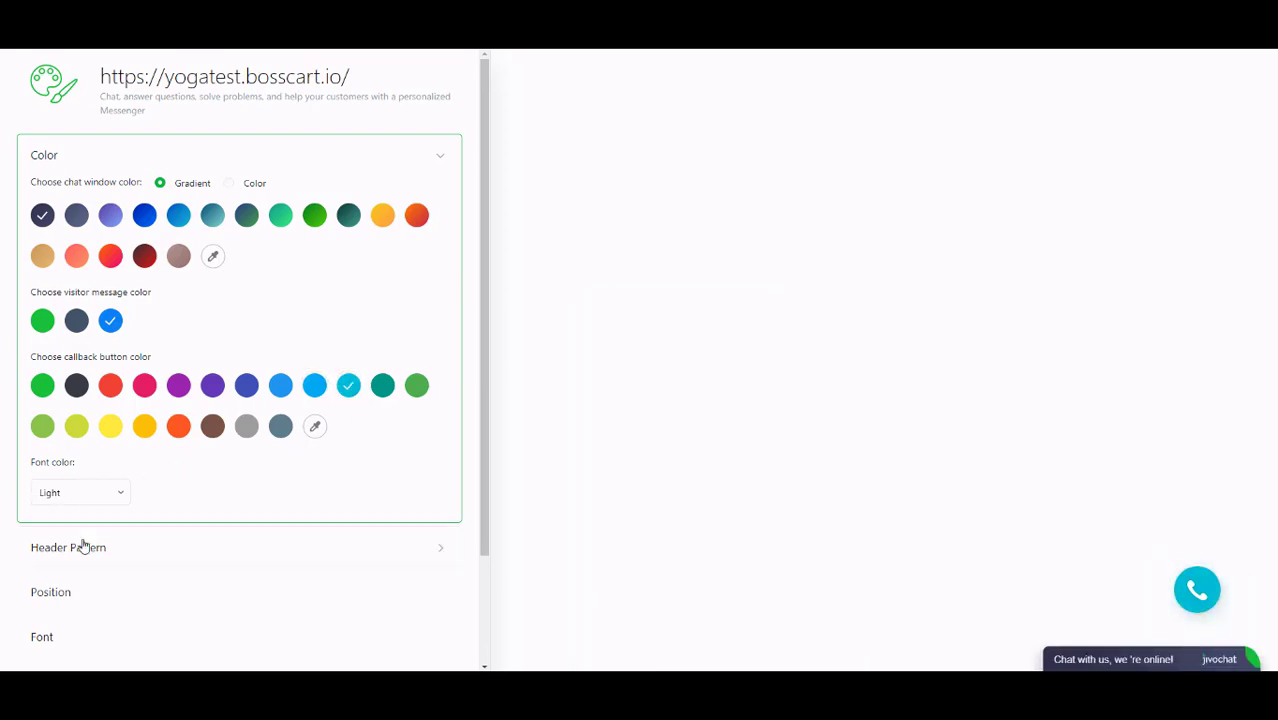
Step: Position the chat widget at the middle of the page's right edge and save the design
click(58, 595)
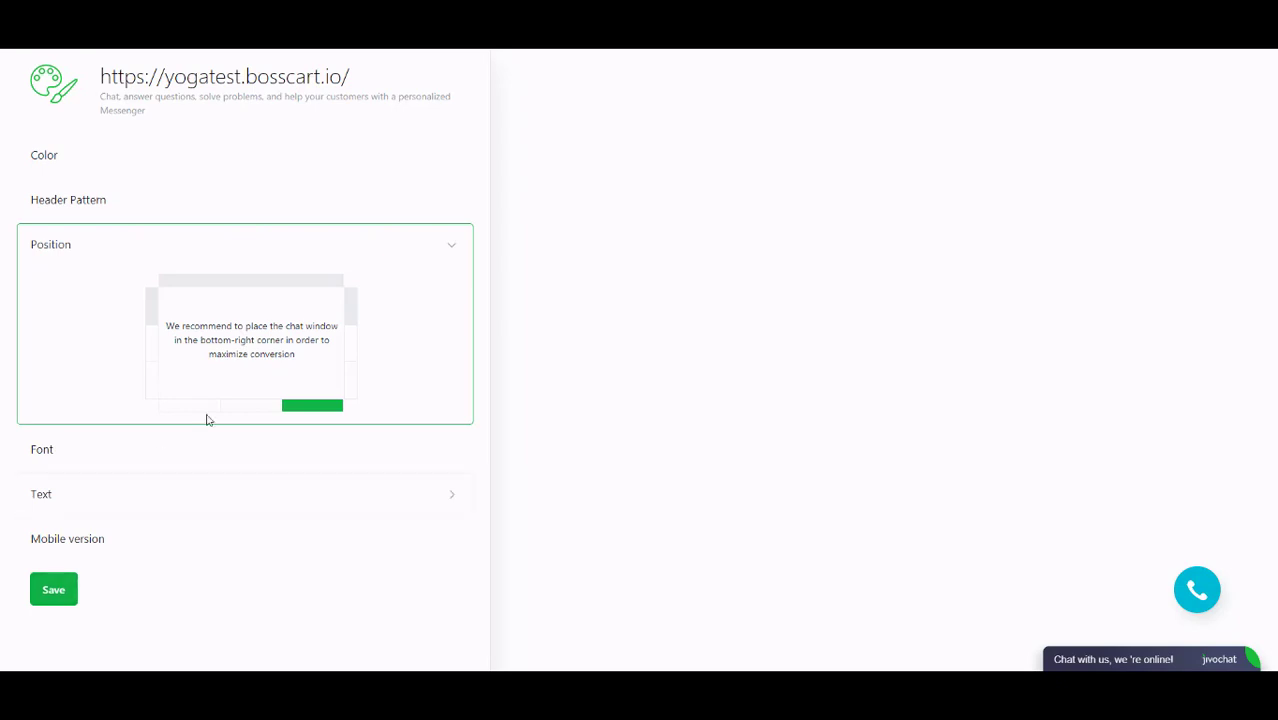
click(347, 346)
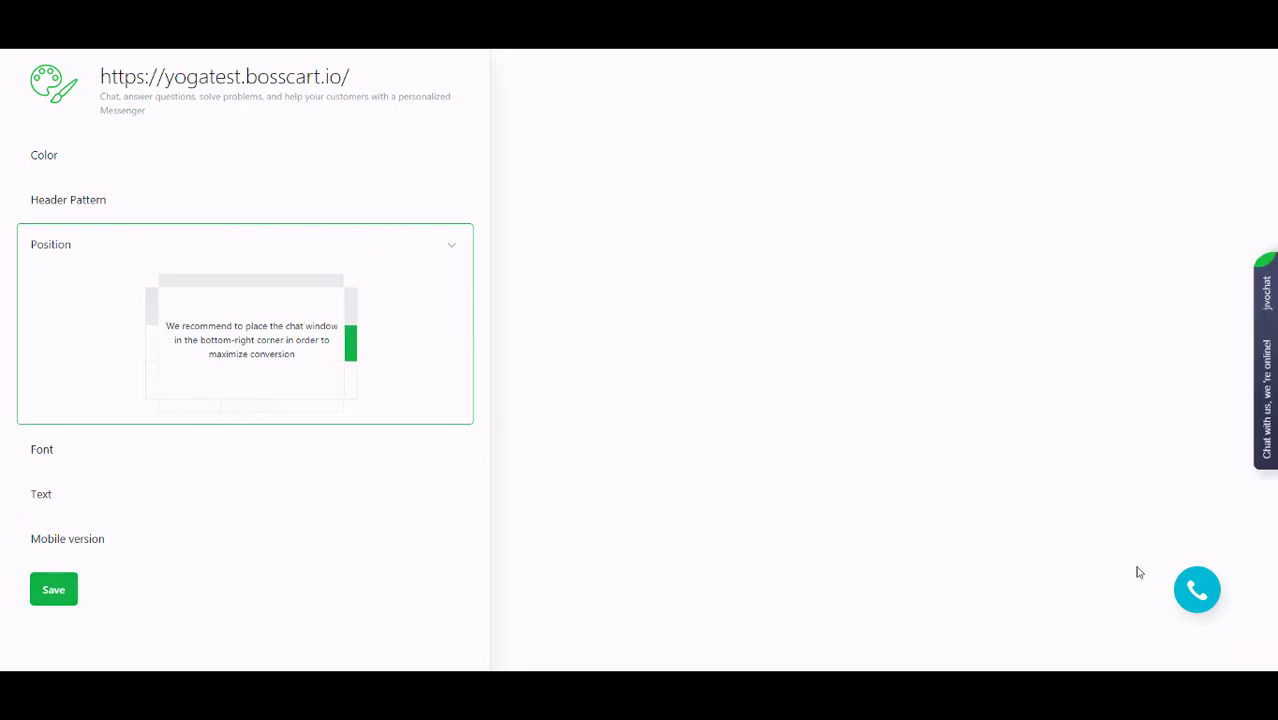
click(56, 600)
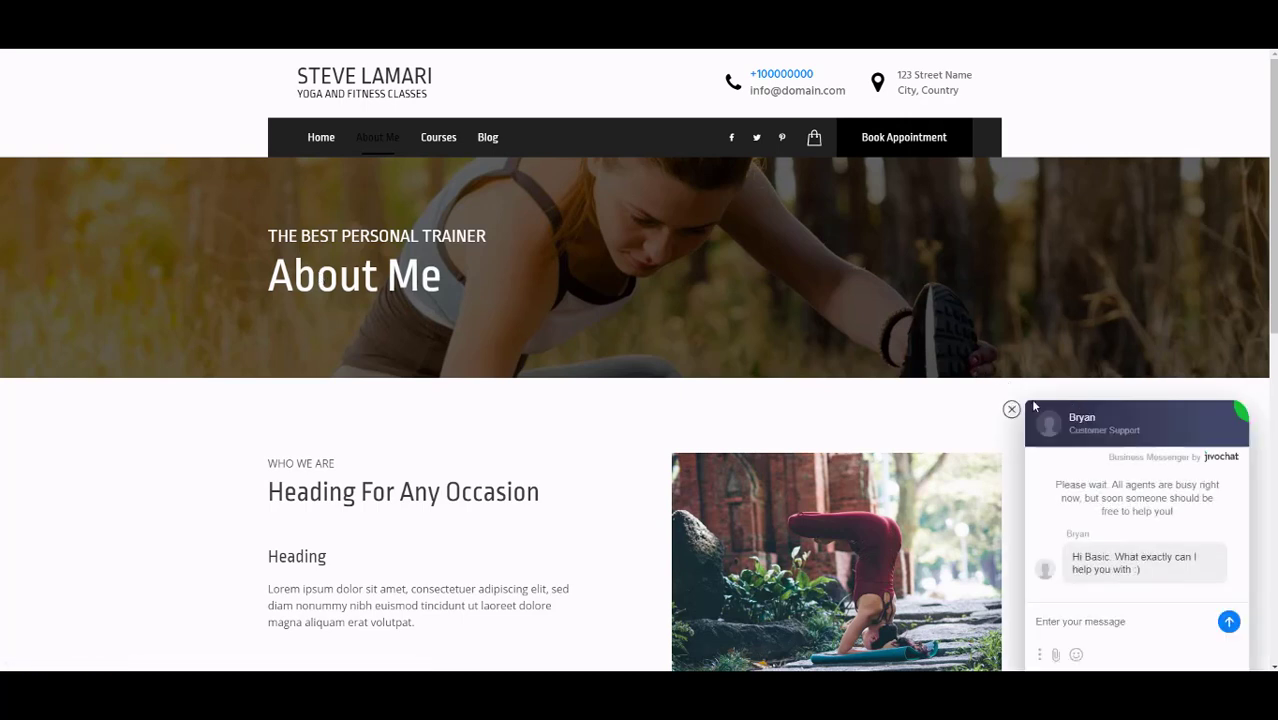
Step: On the previewed website, collapse and reopen the chat window to check the new design
click(1011, 412)
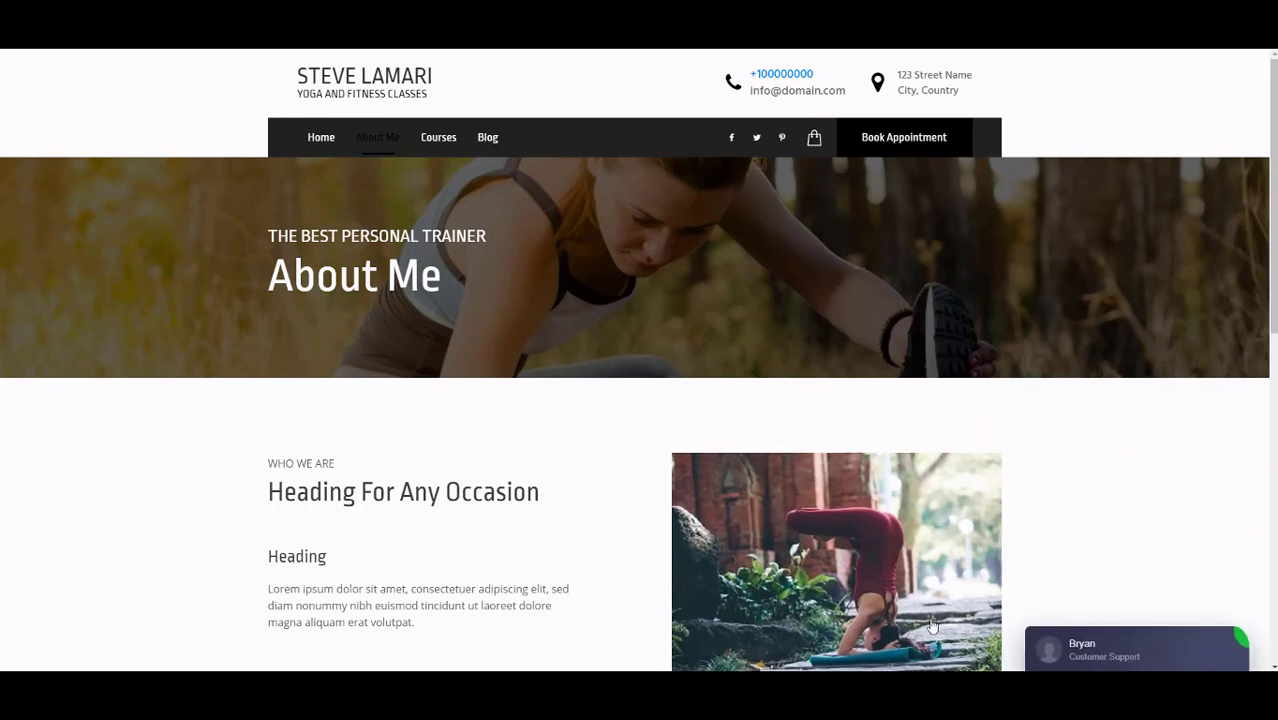
click(1210, 642)
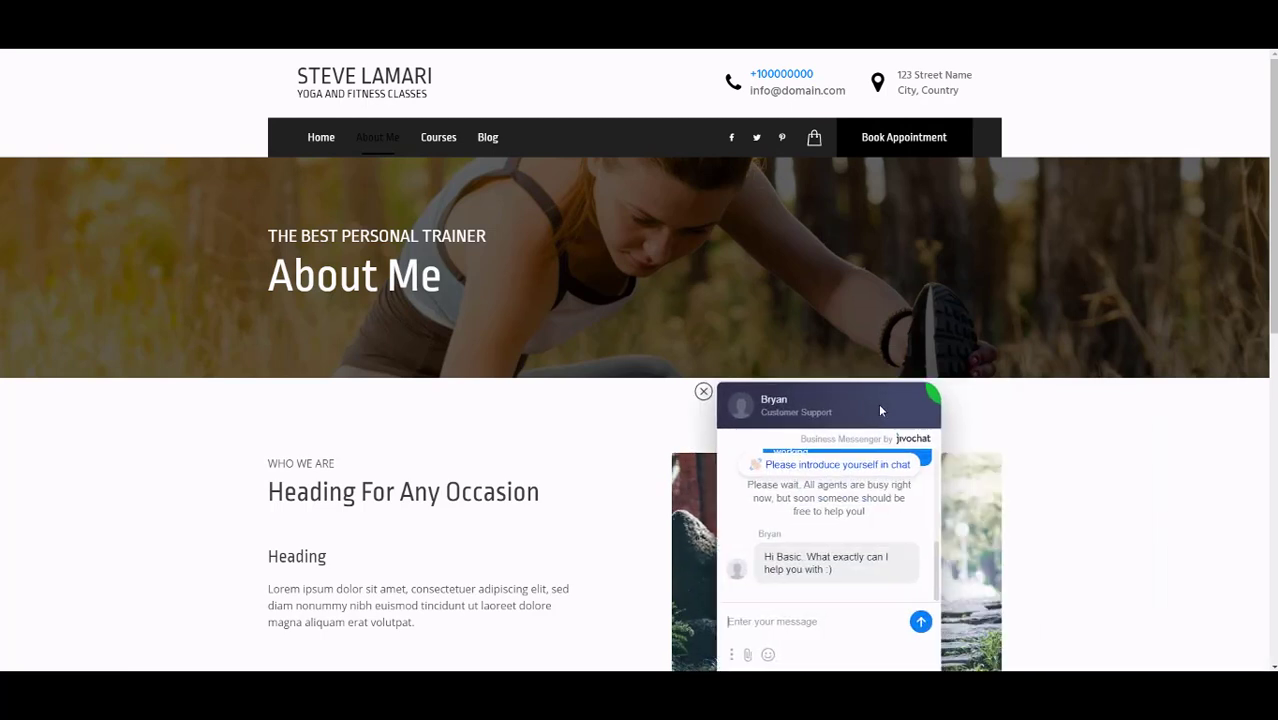
click(1011, 181)
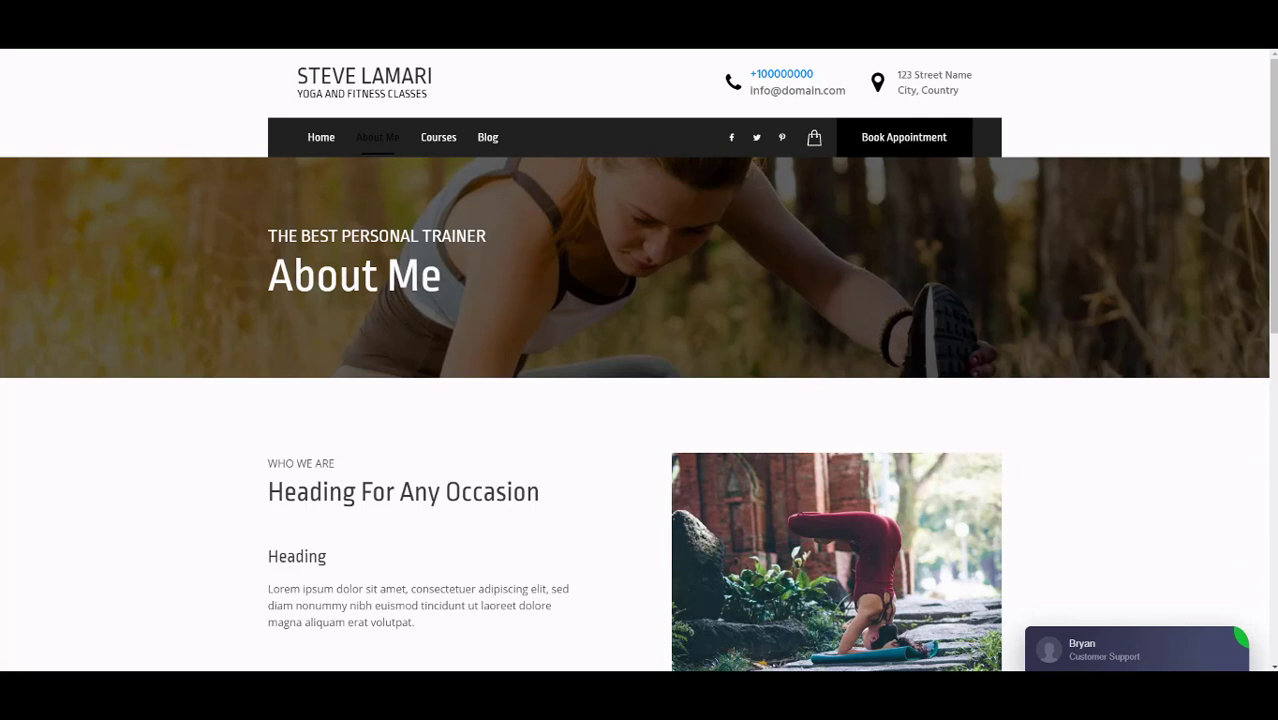
right_click(155, 40)
click(201, 81)
click(1262, 40)
click(1170, 90)
right_click(262, 13)
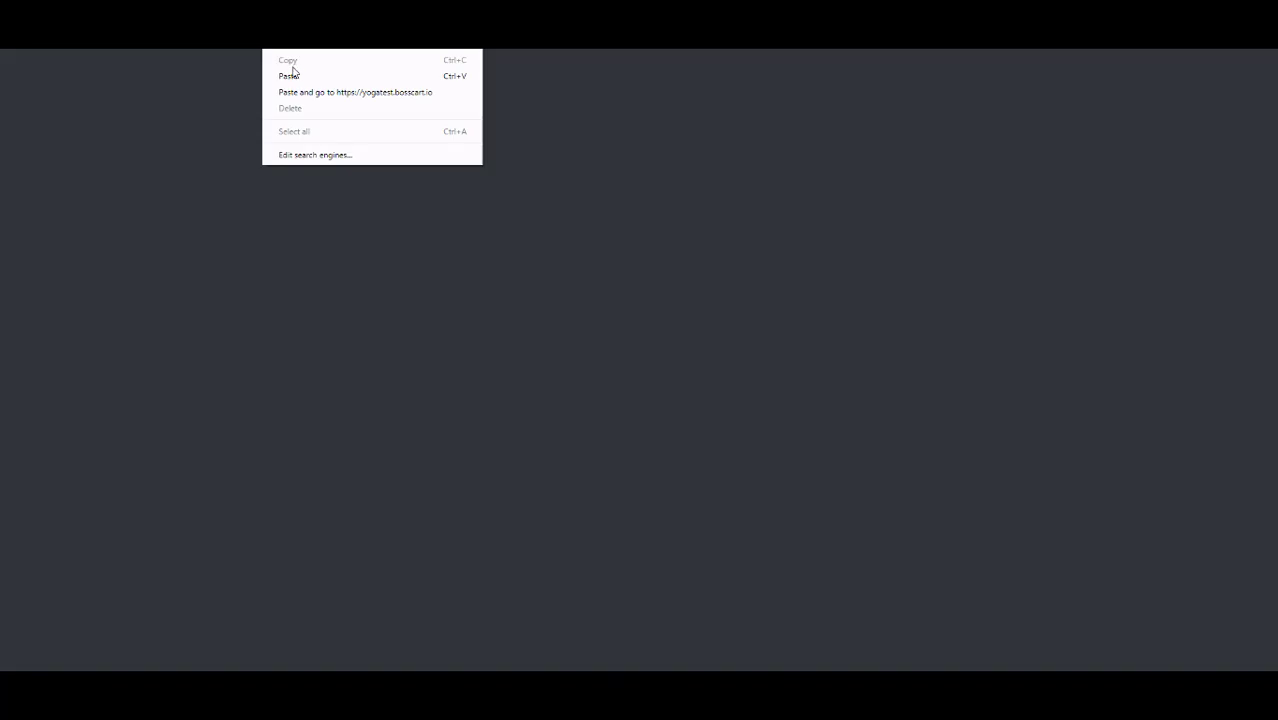
click(318, 92)
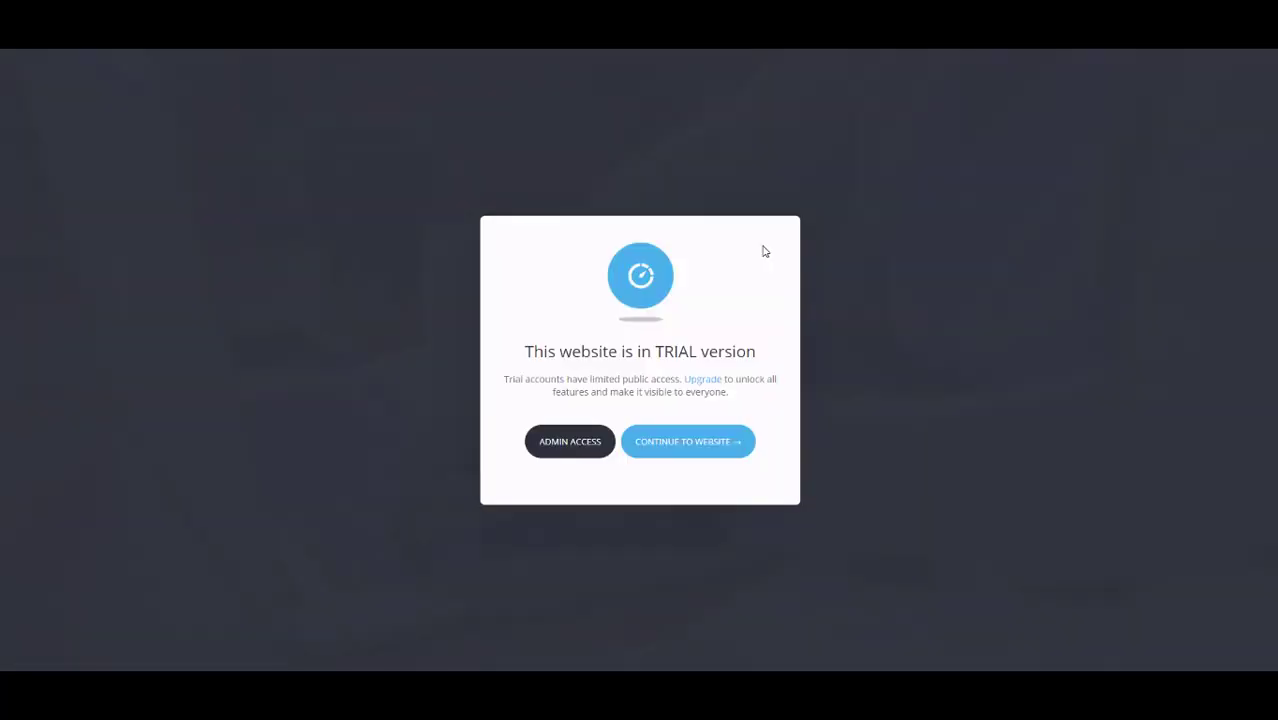
click(688, 441)
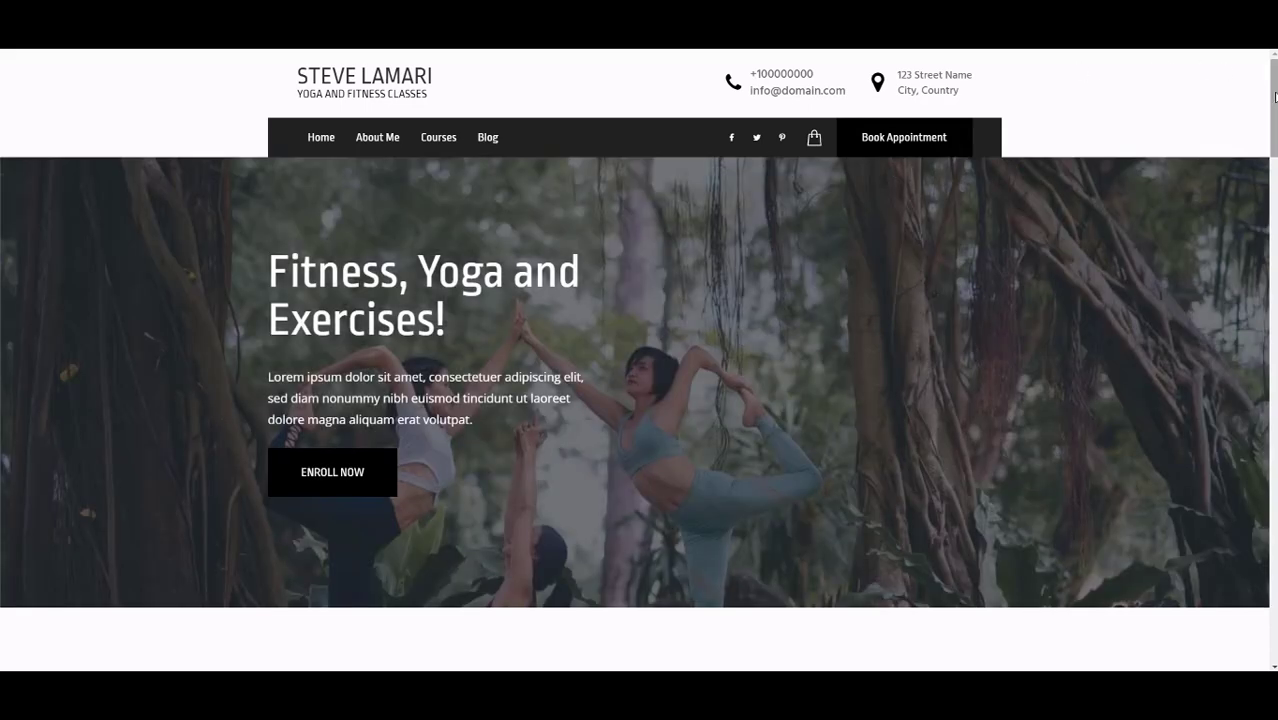
Step: Check the repositioned chat widget on the home page by opening and closing it, and visit the About Me page
scroll(534, 244, down, 5)
scroll(534, 244, up, 5)
mouse_move(1273, 108)
mouse_down()
mouse_move(1273, 384)
mouse_move(1268, 98)
mouse_up()
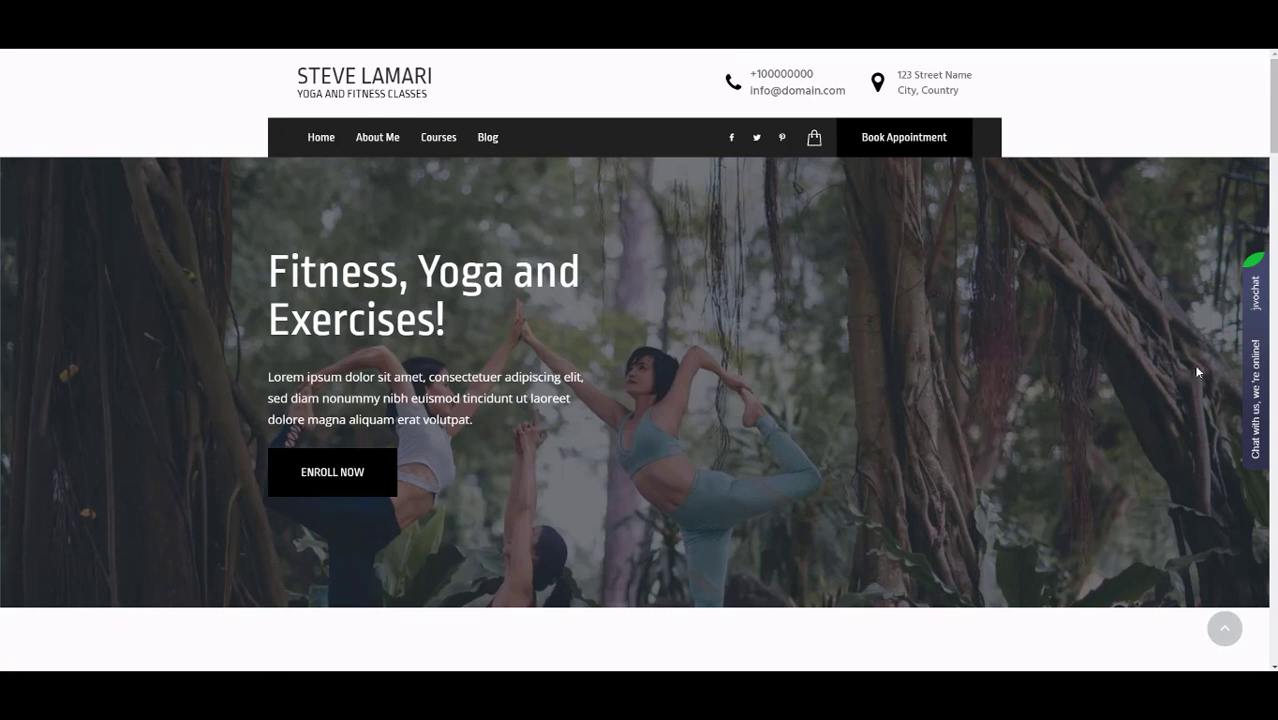
click(1256, 366)
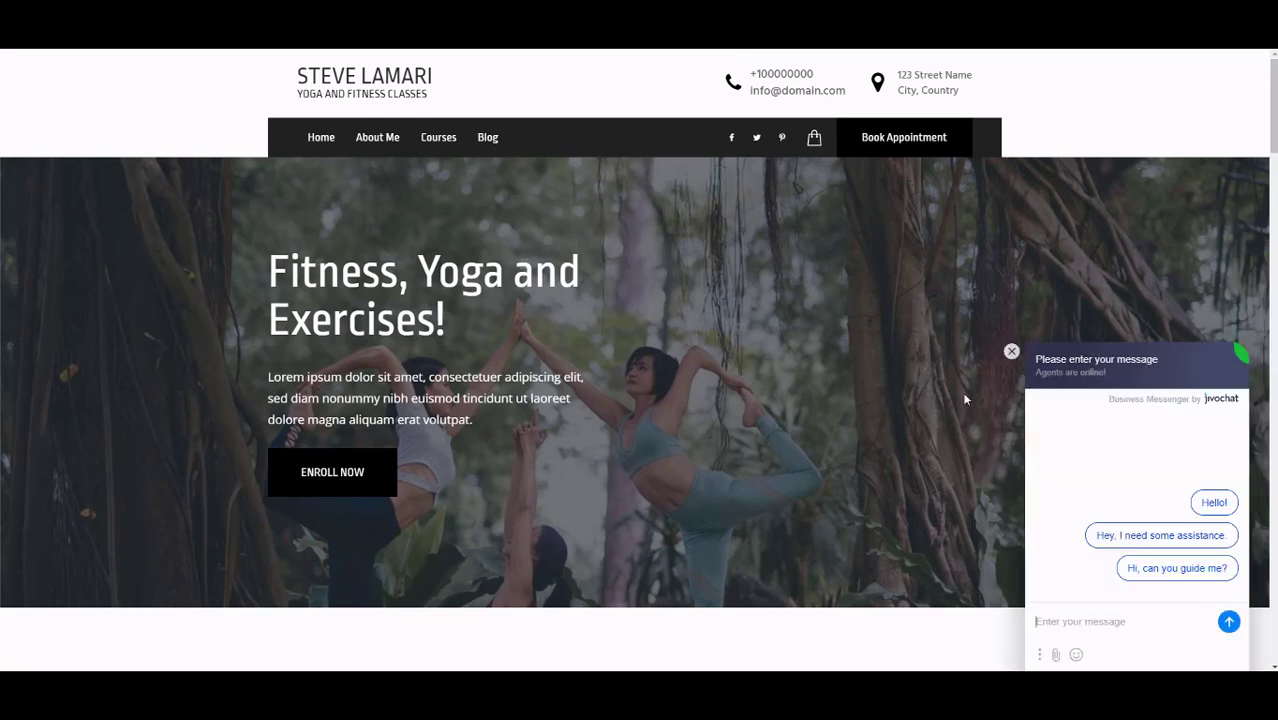
click(1010, 352)
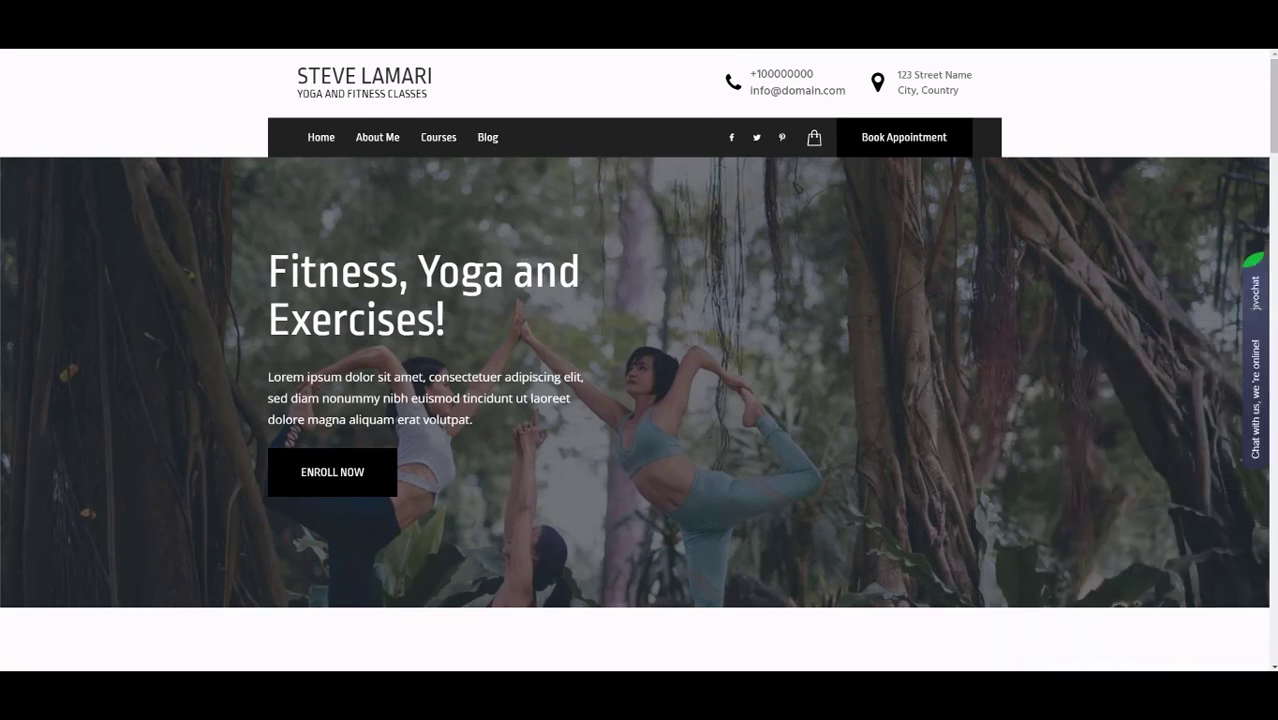
click(377, 137)
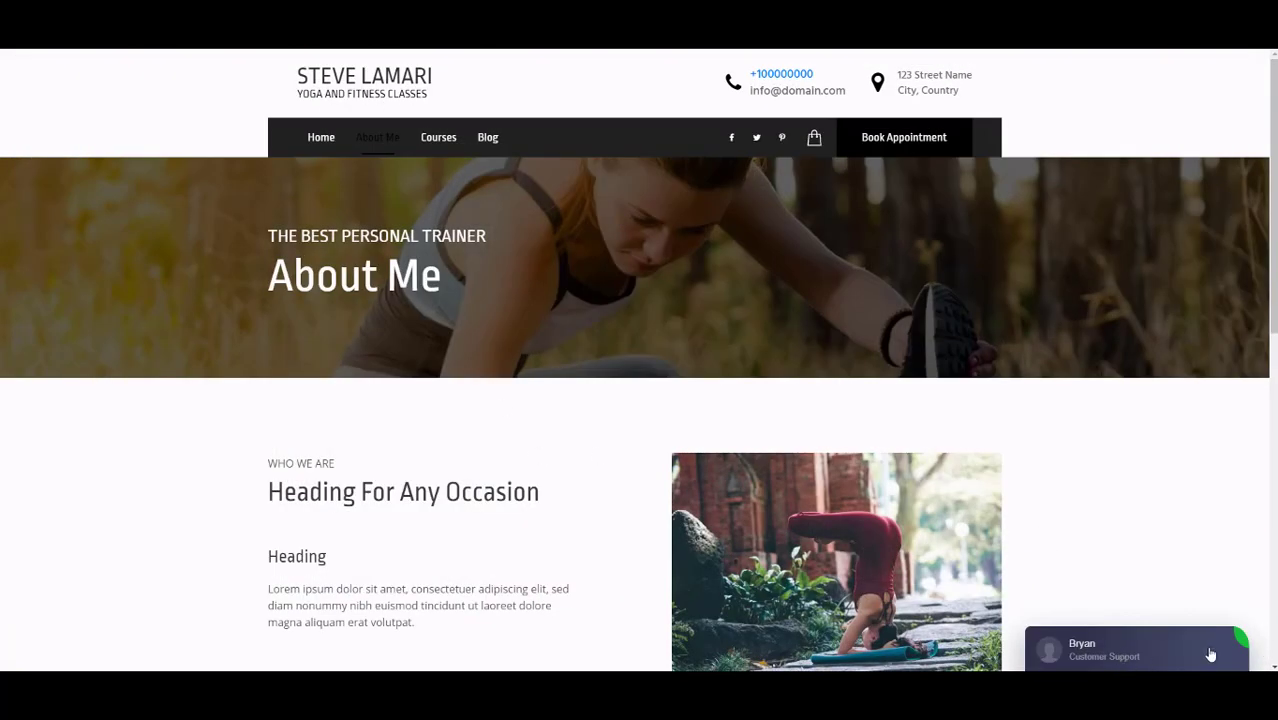